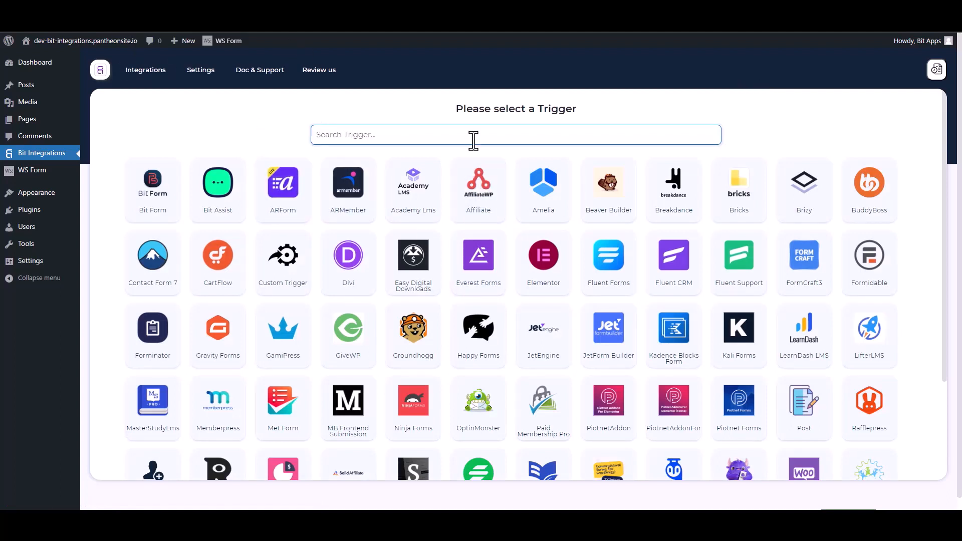
# - Search 'ws' in the trigger list and pick WS Form as the integration trigger
pyautogui.write('ws')
pyautogui.click(501, 199)
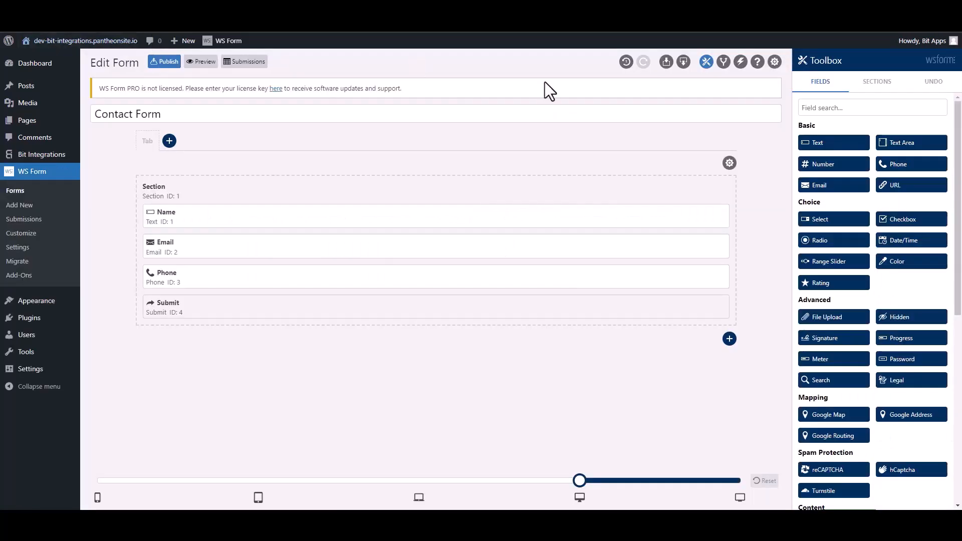
# - Add a Contact Form action named 'Bit Integrations' of type Run WordPress Hook, hook type Action
pyautogui.click(739, 62)
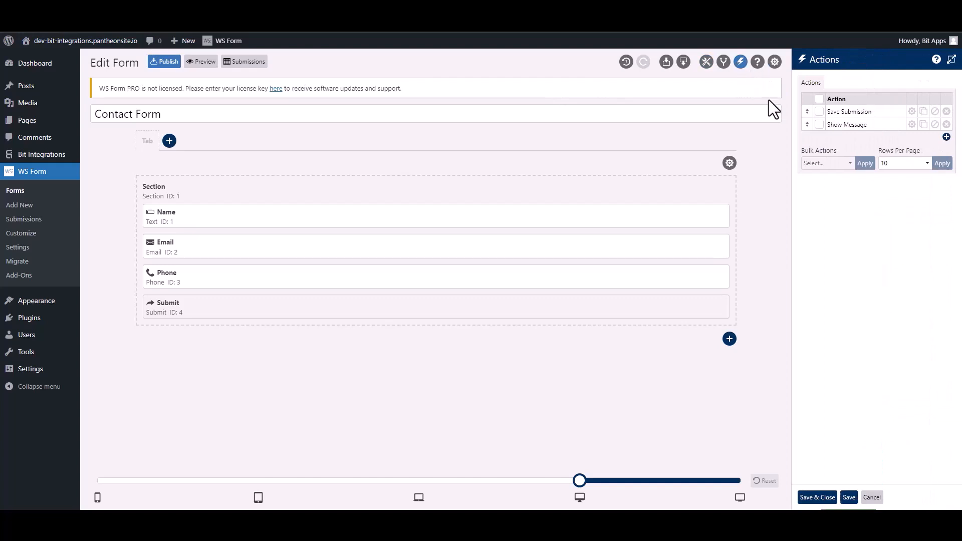
pyautogui.click(945, 137)
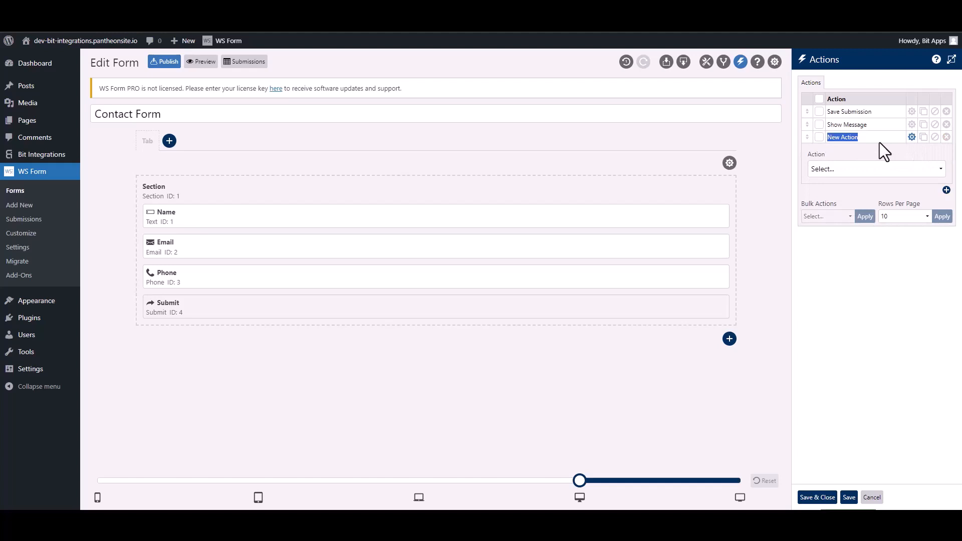
pyautogui.write('Bit Integ')
pyautogui.write('rations')
pyautogui.click(861, 171)
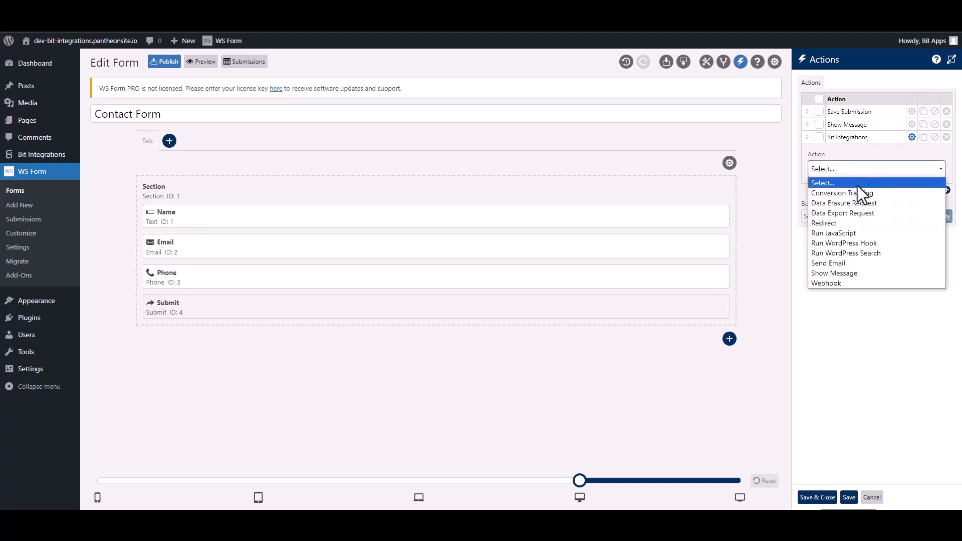
pyautogui.click(872, 243)
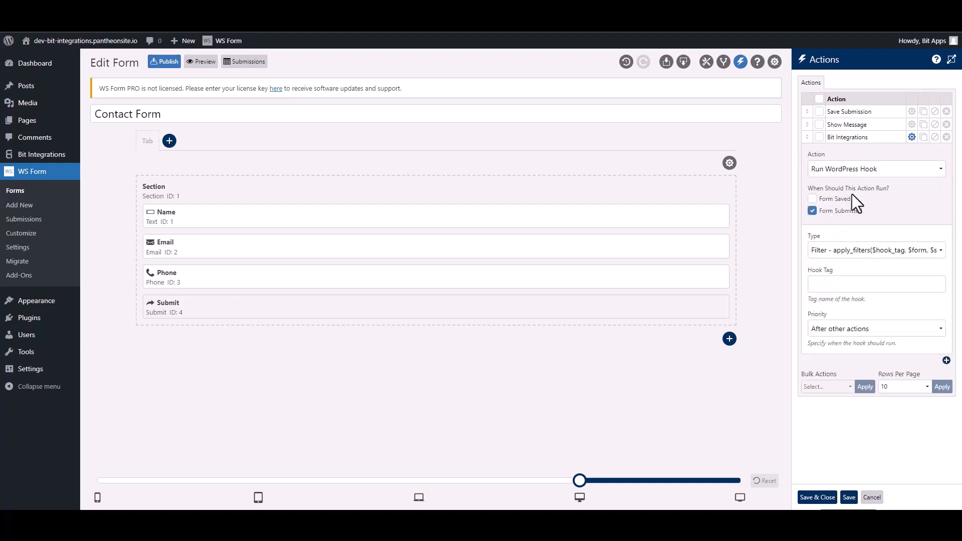
pyautogui.click(835, 255)
pyautogui.click(835, 274)
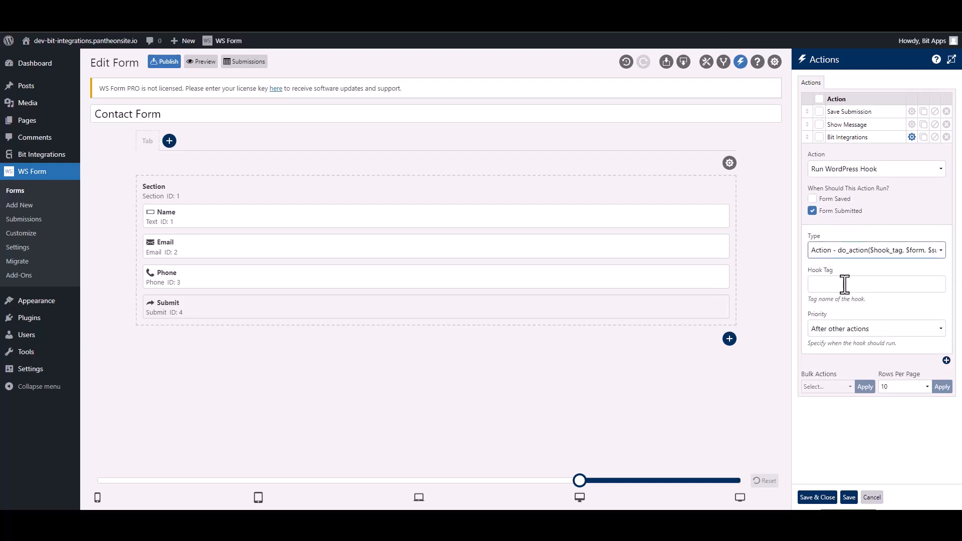
pyautogui.click(844, 284)
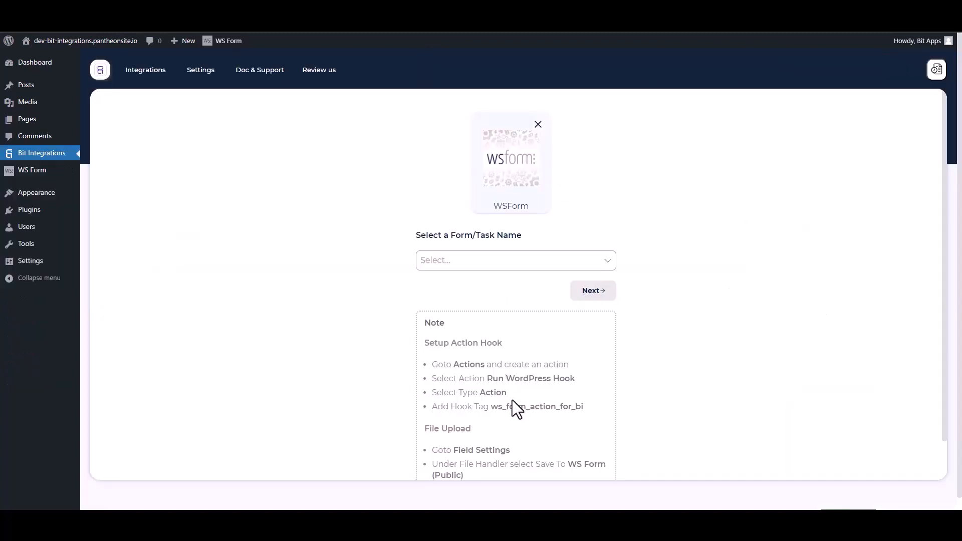
# - Paste ws_form_action_for_bi into the action's Hook Tag, save the action, and return to Bit Integrations
pyautogui.moveTo(590, 413); pyautogui.dragTo(495, 406)
pyautogui.hotkey('ctrl', 'c')
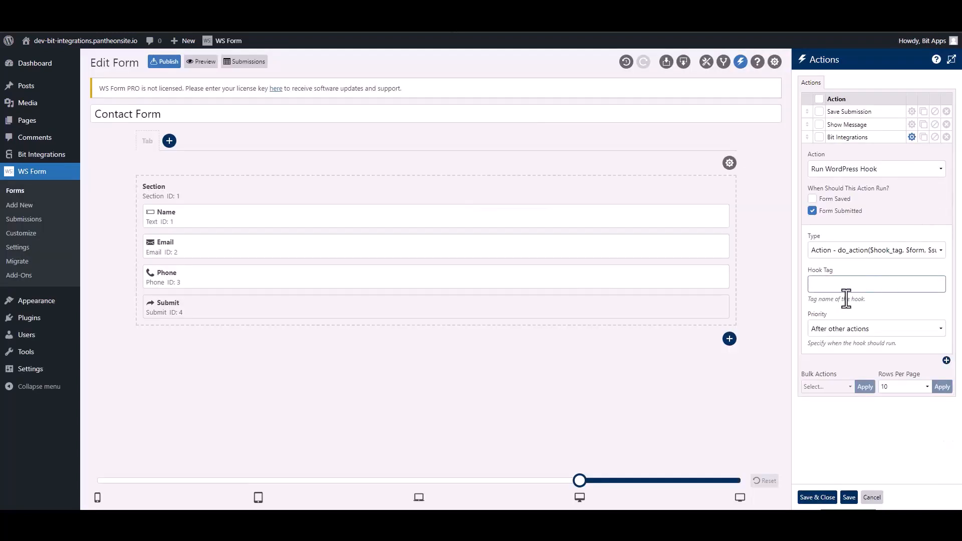
pyautogui.click(843, 288)
pyautogui.hotkey('ctrl', 'v')
pyautogui.click(818, 498)
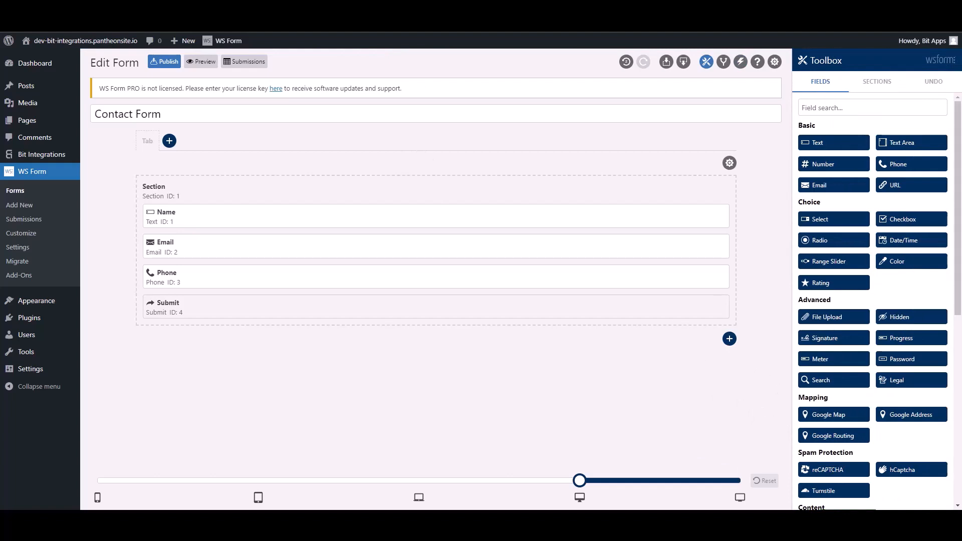
pyautogui.click(125, 10)
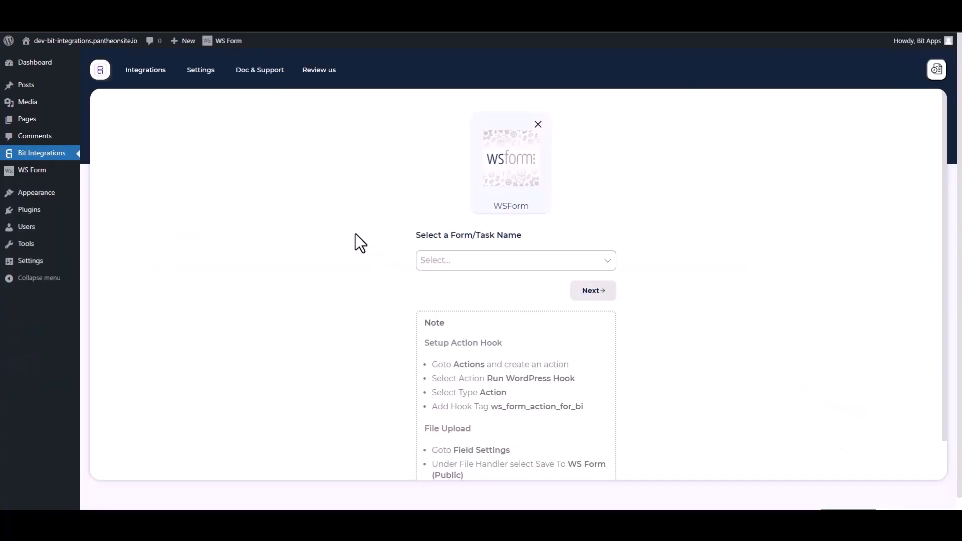
# - Select Contact Form as the WS Form trigger form and continue to the action choice
pyautogui.click(468, 260)
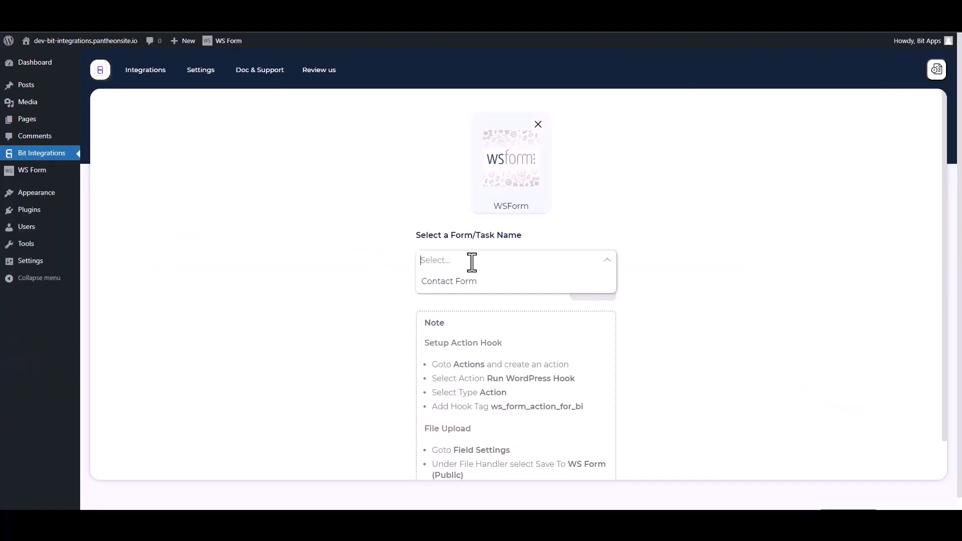
pyautogui.click(447, 282)
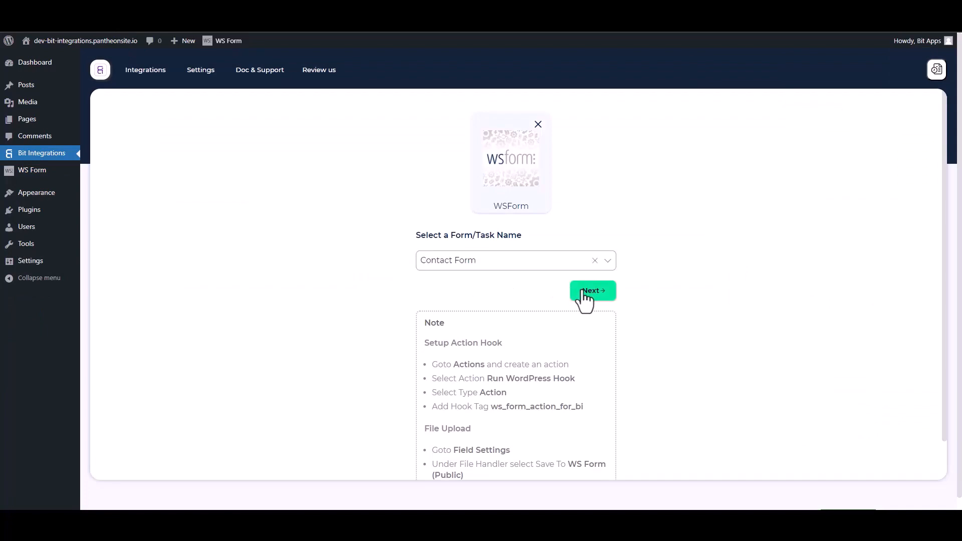
pyautogui.click(584, 296)
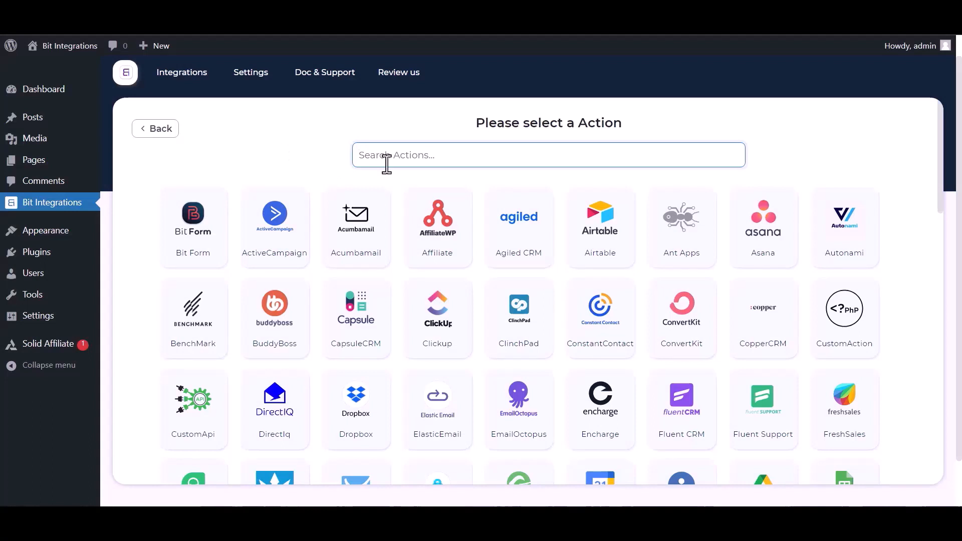
# - Pick Slack as the action and open the Slack Console link to get a token
pyautogui.write('sl')
pyautogui.click(481, 242)
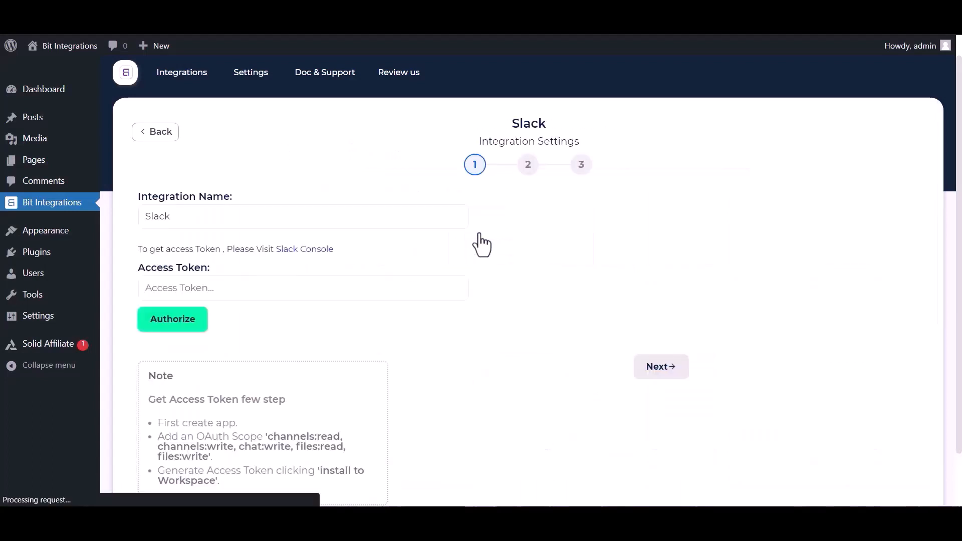
pyautogui.click(171, 284)
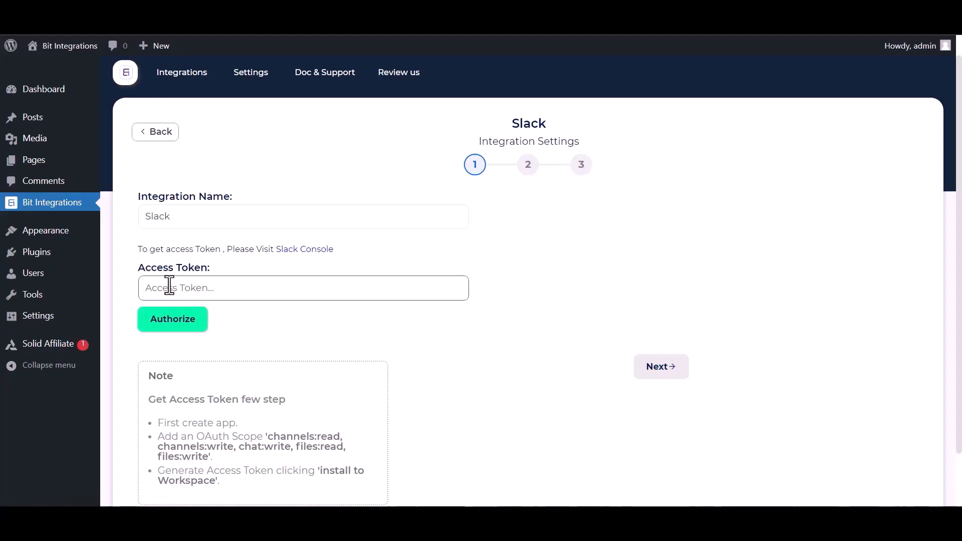
pyautogui.click(283, 250)
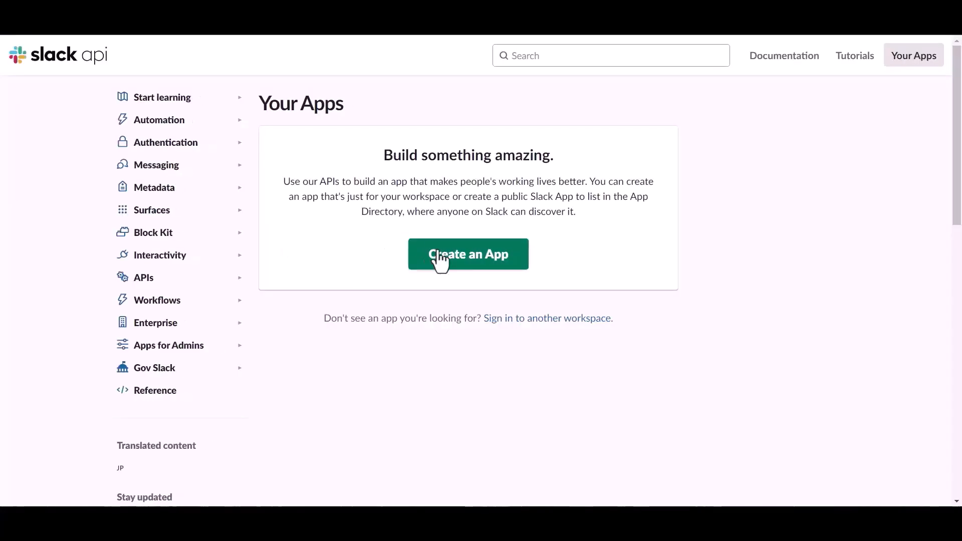
# - Create a Slack app from scratch named 'Bit Integrations' in the Bit Apps workspace
pyautogui.click(444, 262)
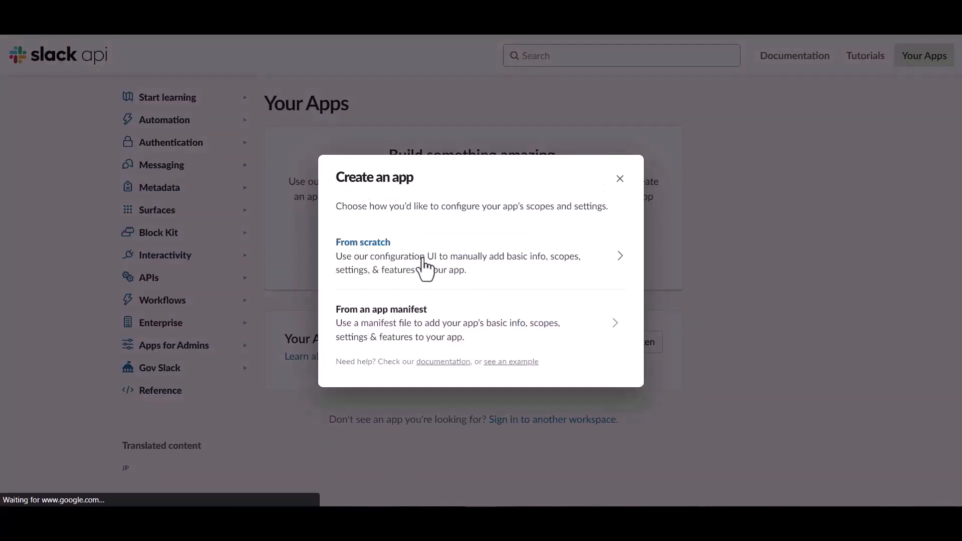
pyautogui.click(400, 260)
pyautogui.click(401, 190)
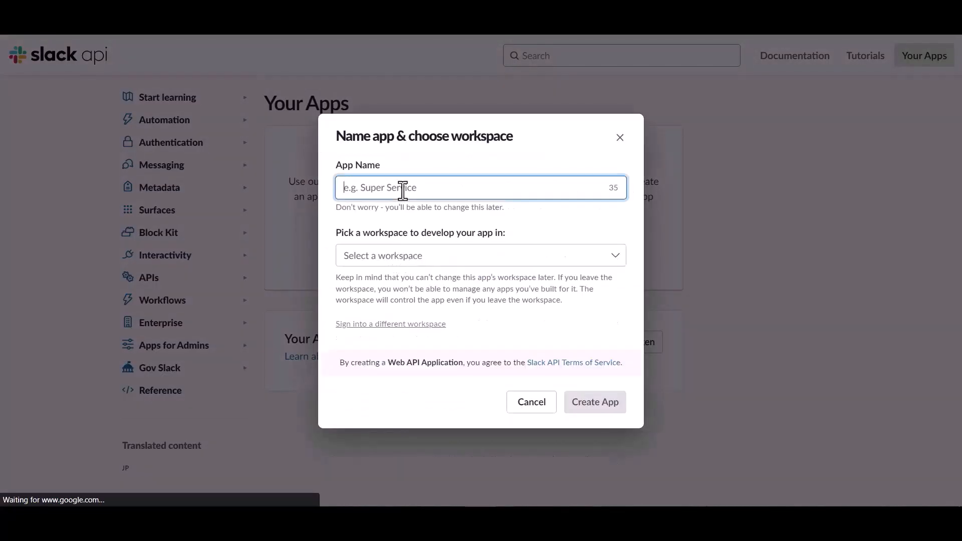
pyautogui.write('Bit Integrations')
pyautogui.click(443, 258)
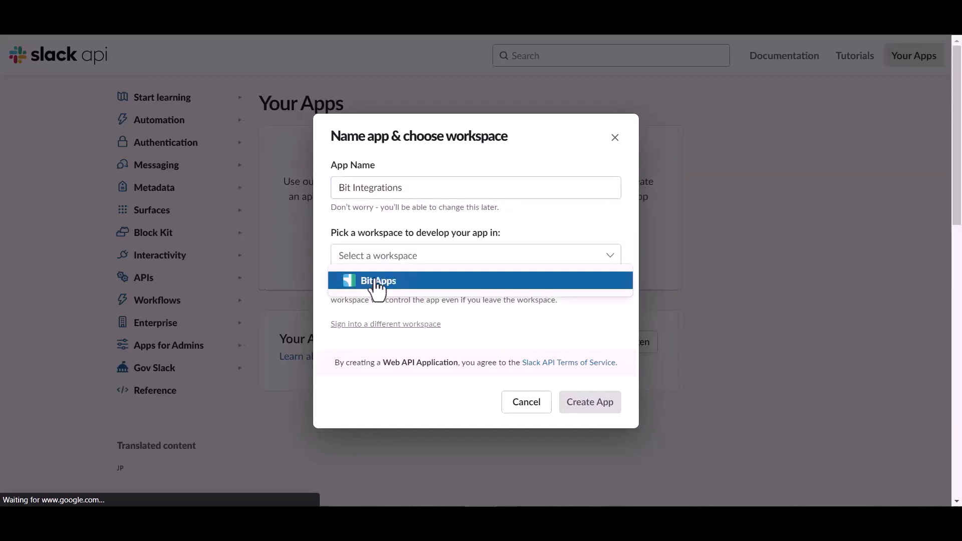
pyautogui.click(376, 281)
pyautogui.click(599, 409)
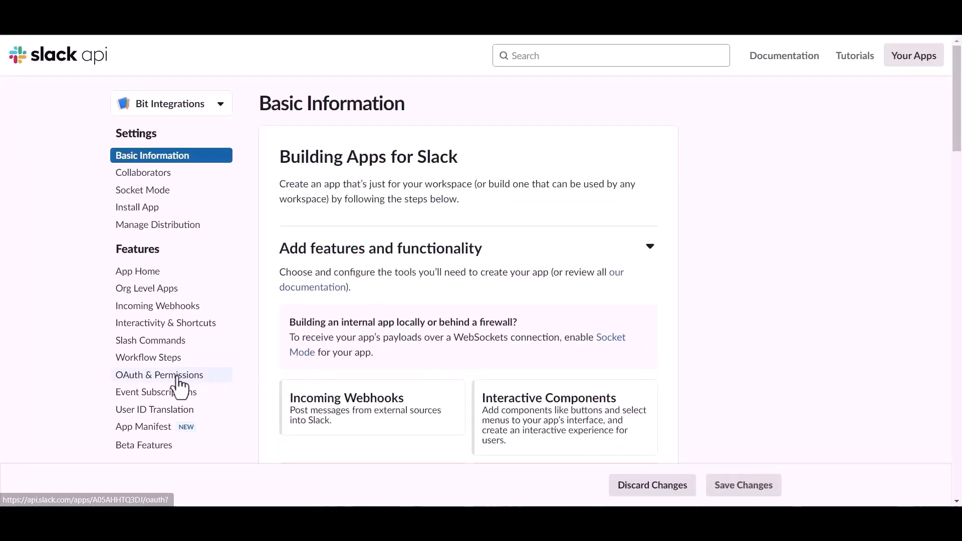
# - Under OAuth & Permissions, add files:read, files:write and chat:write user token scopes
pyautogui.click(157, 377)
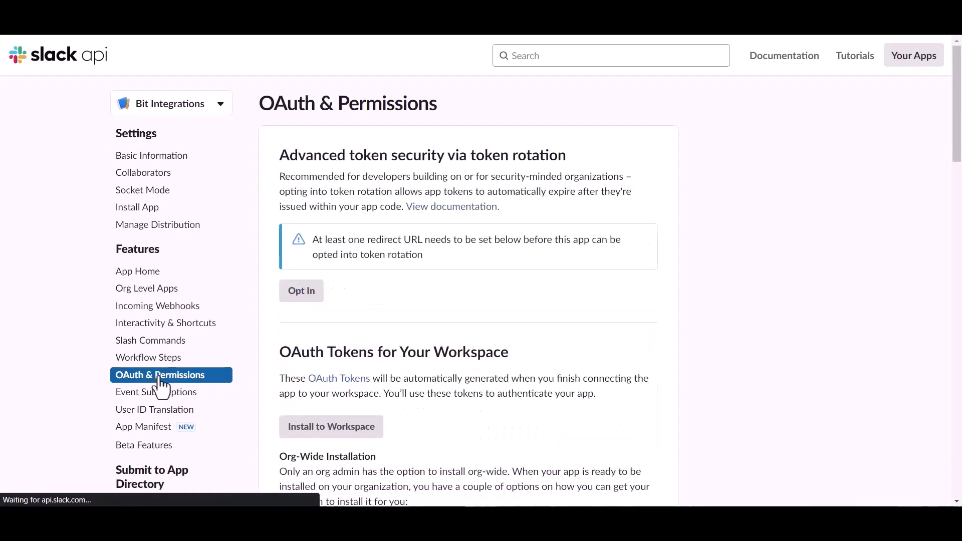
pyautogui.scroll(-13, 550, 353)
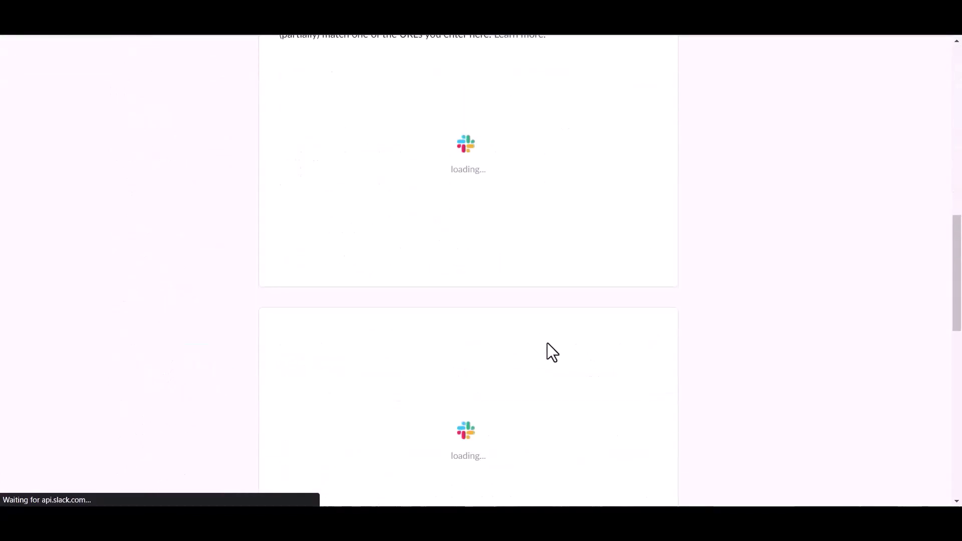
pyautogui.scroll(-5, 547, 344)
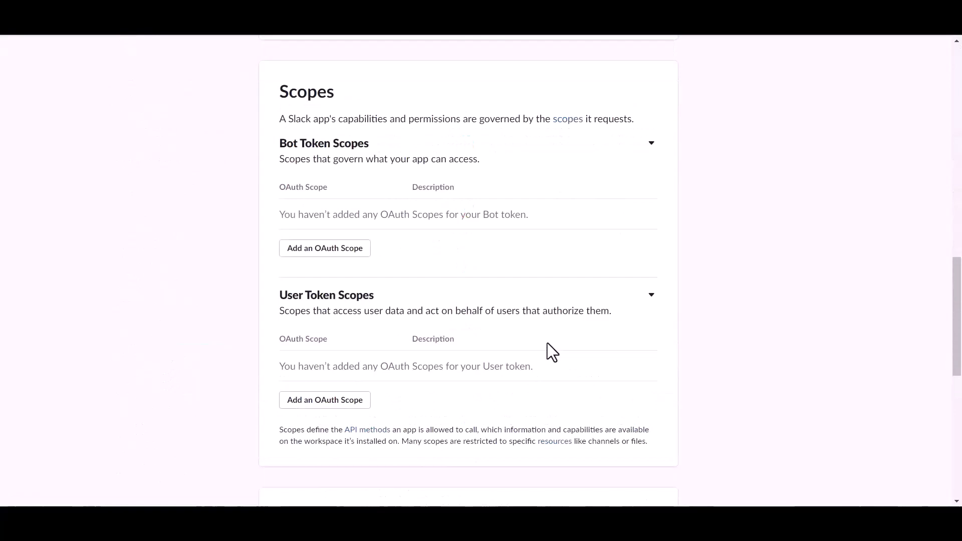
pyautogui.scroll(-3, 547, 343)
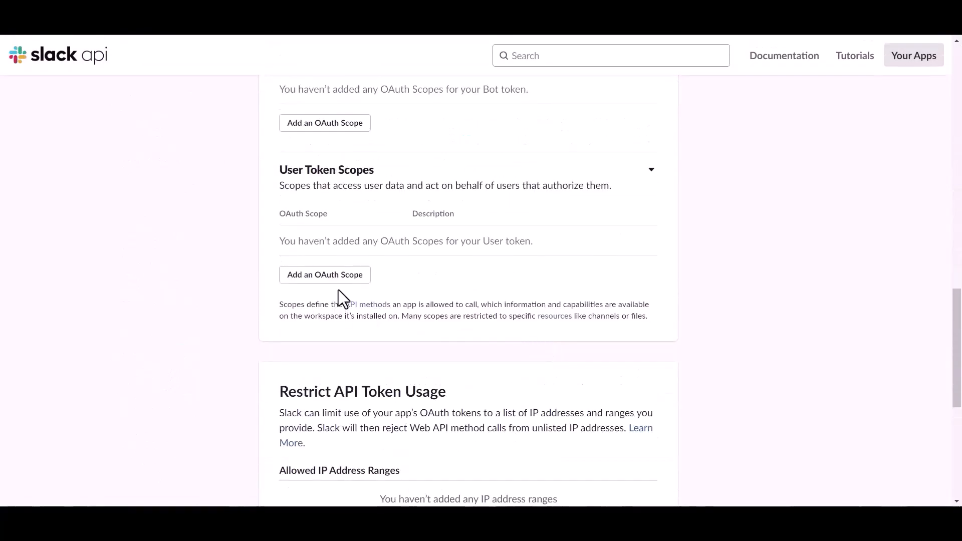
pyautogui.click(345, 279)
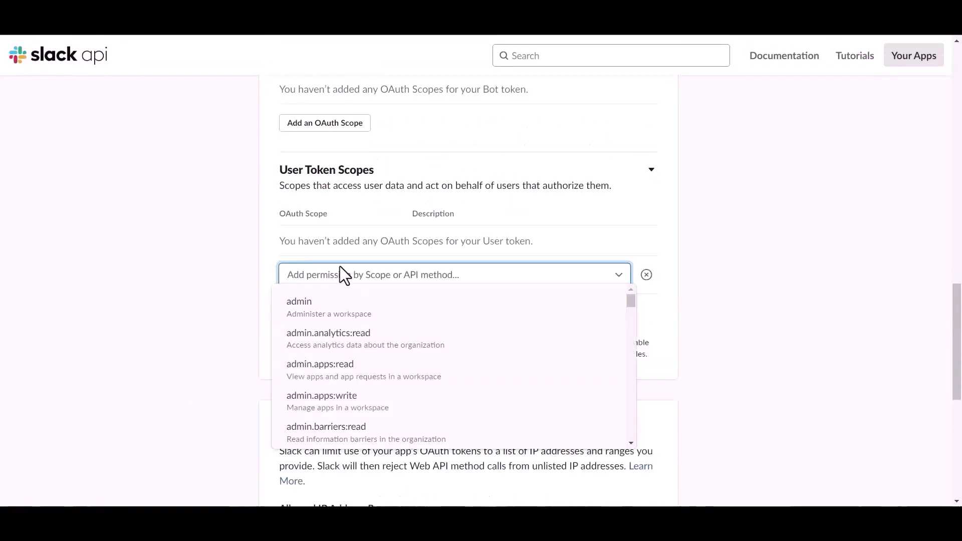
pyautogui.click(336, 279)
pyautogui.write('file')
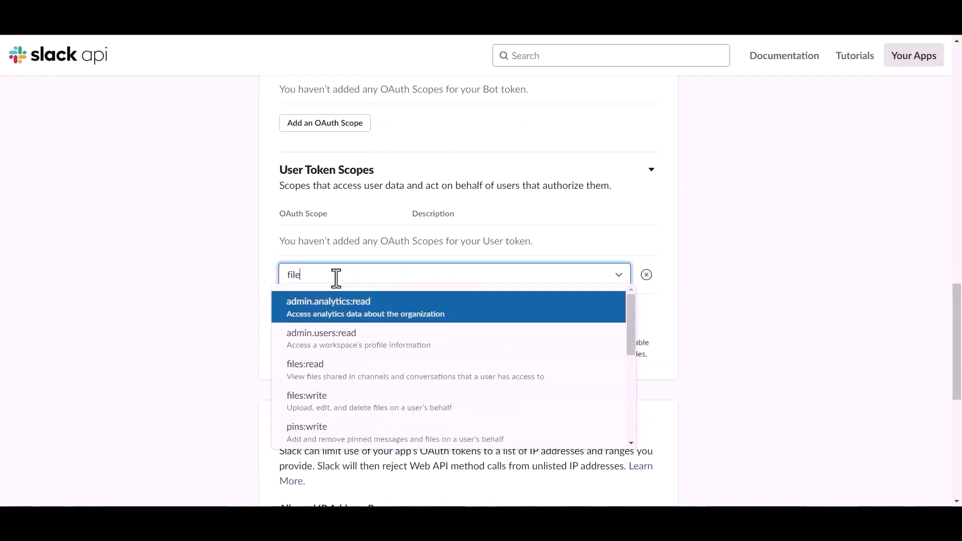
pyautogui.click(323, 365)
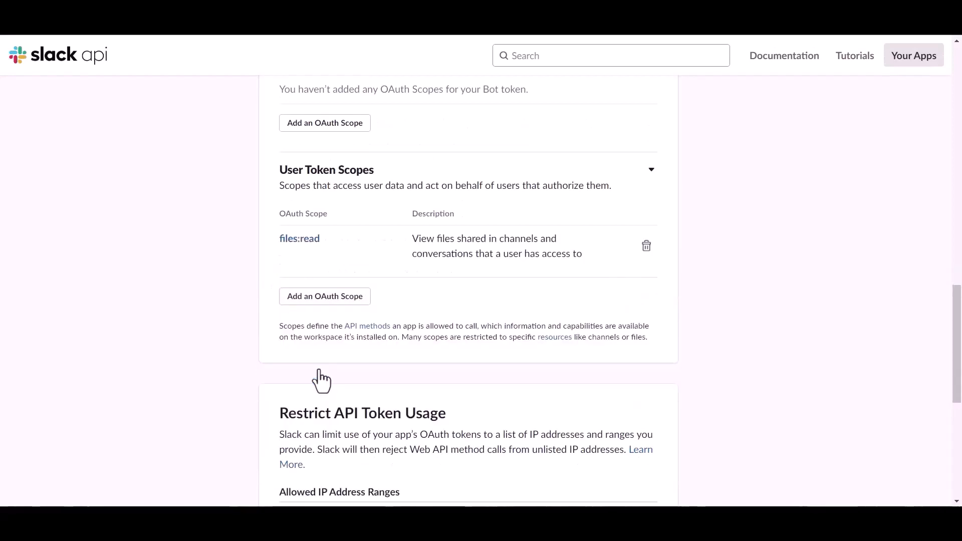
pyautogui.click(328, 297)
pyautogui.write('file')
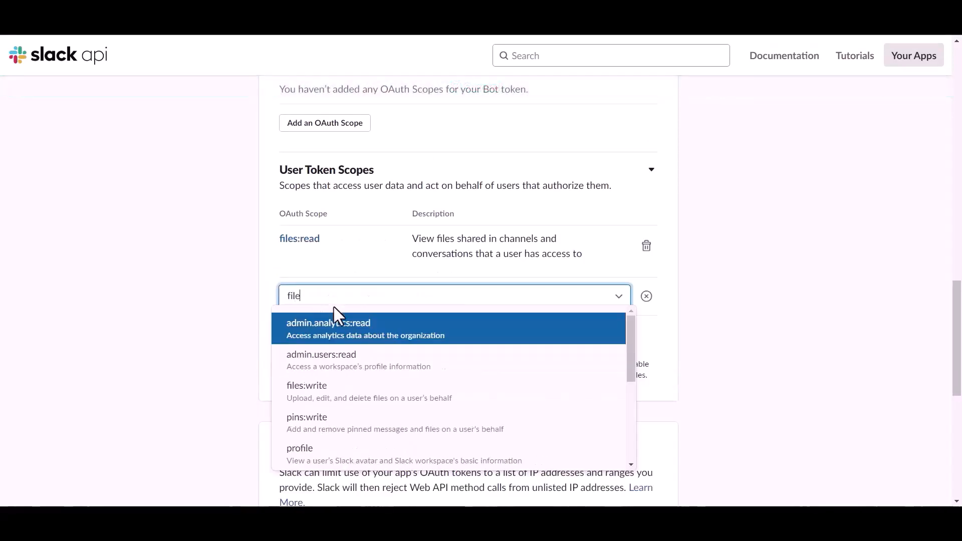
pyautogui.click(323, 407)
pyautogui.click(324, 346)
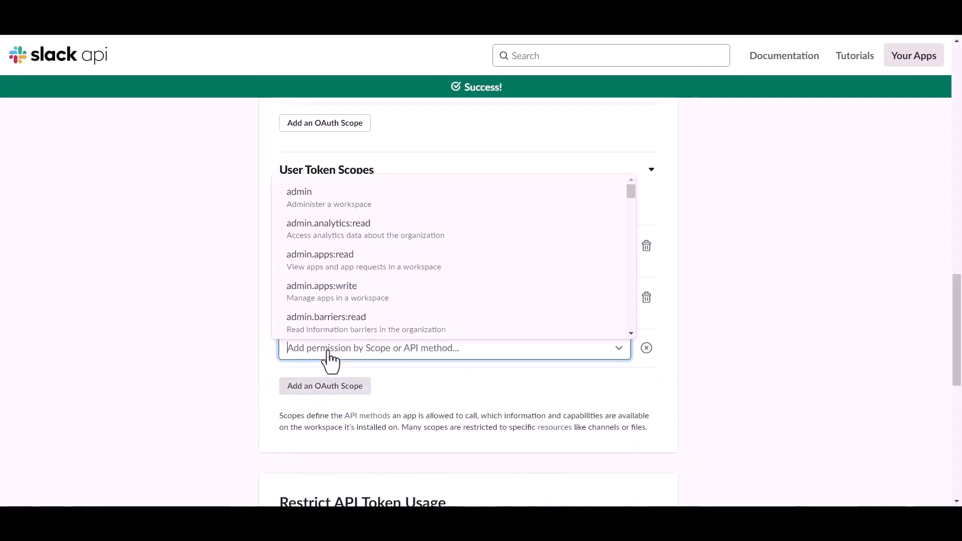
pyautogui.write('chat')
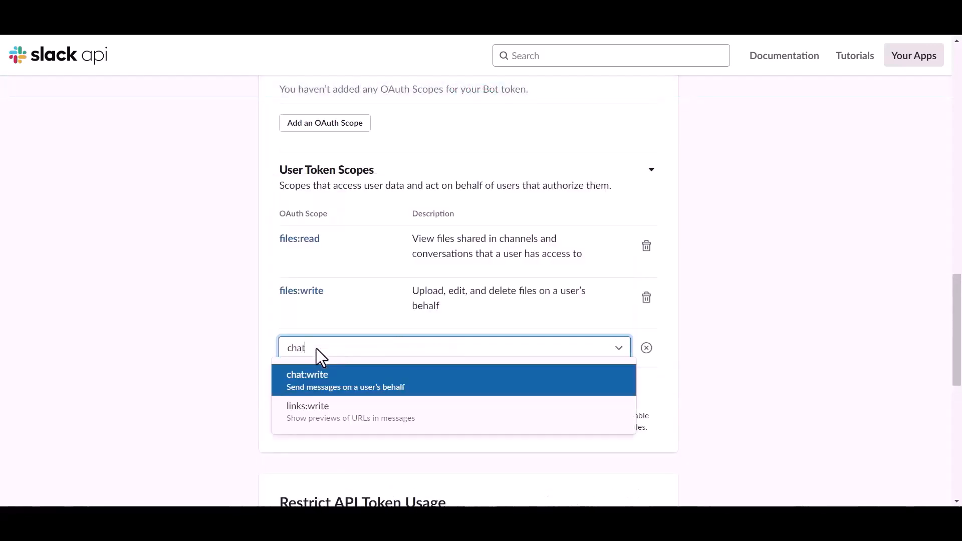
pyautogui.click(318, 383)
# - Add the channels:read and channels:write user token scopes
pyautogui.click(323, 400)
pyautogui.write('cha')
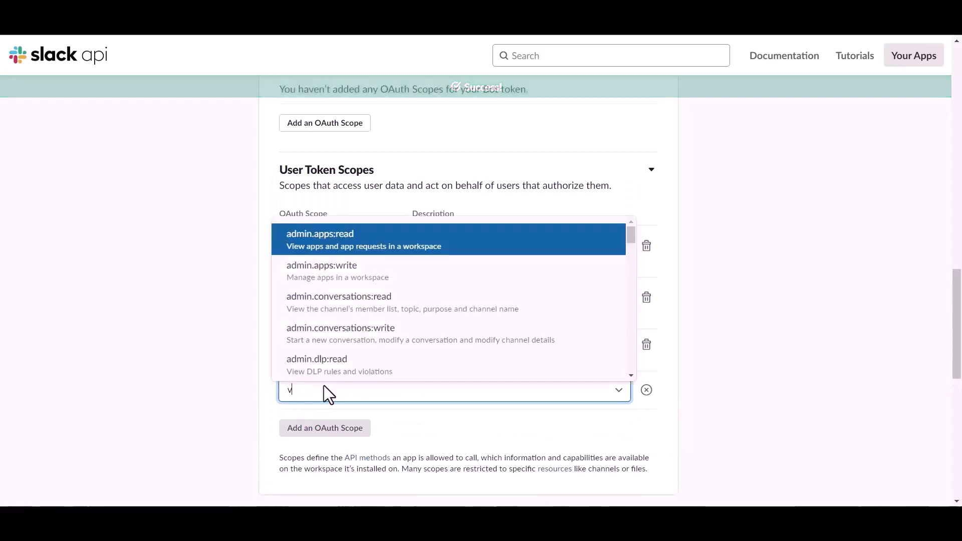
pyautogui.write('t')
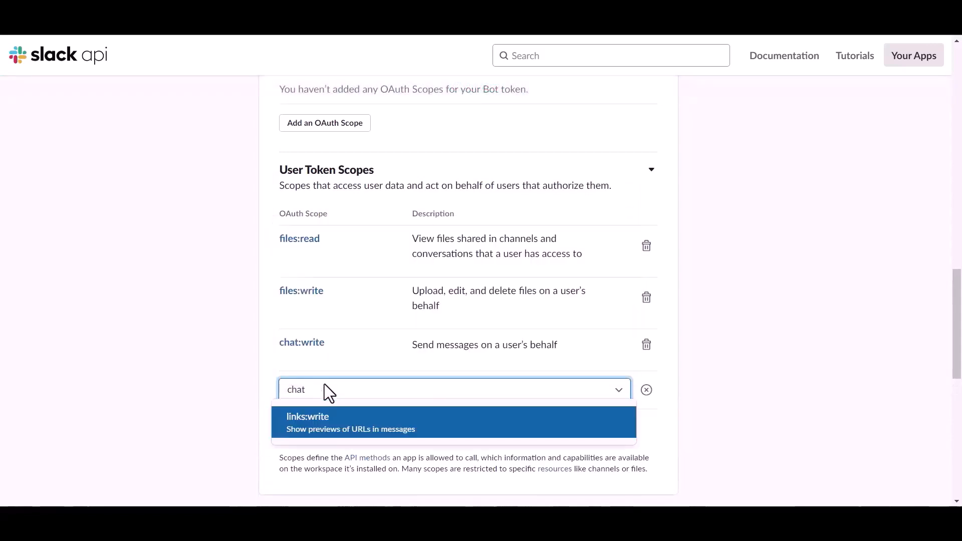
pyautogui.press('BackSpace')
pyautogui.press('BackSpace')
pyautogui.press('BackSpace')
pyautogui.scroll(-1, 315, 332)
pyautogui.scroll(-10, 316, 330)
pyautogui.scroll(4, 337, 286)
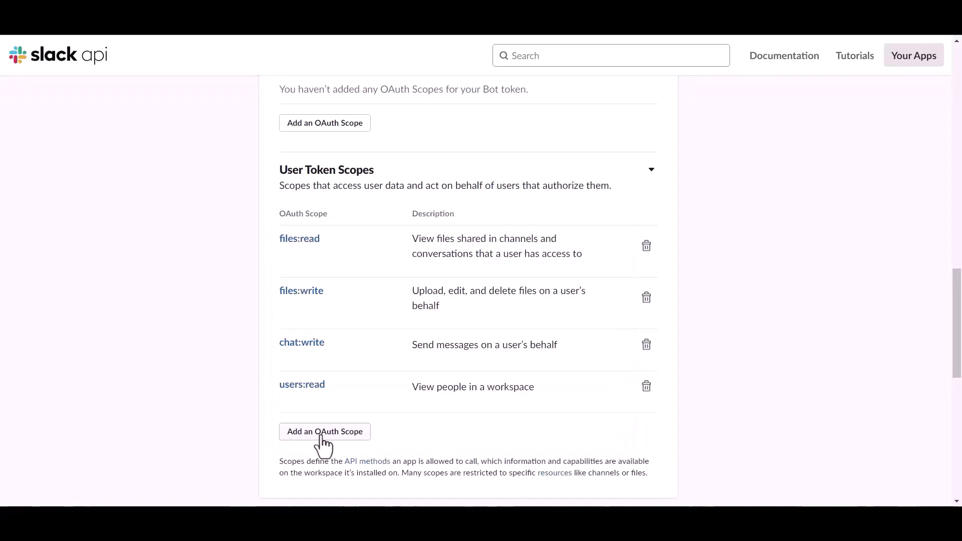
pyautogui.click(323, 432)
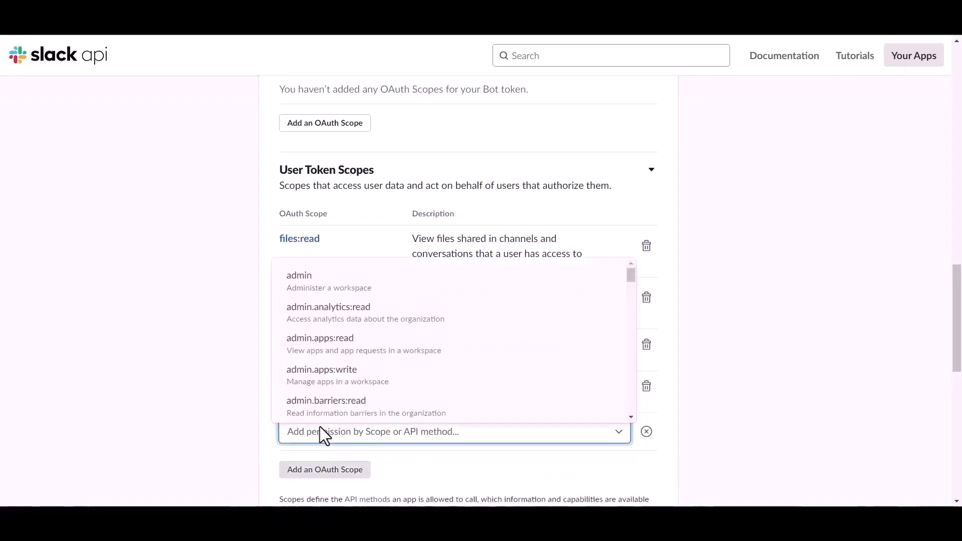
pyautogui.write('chat')
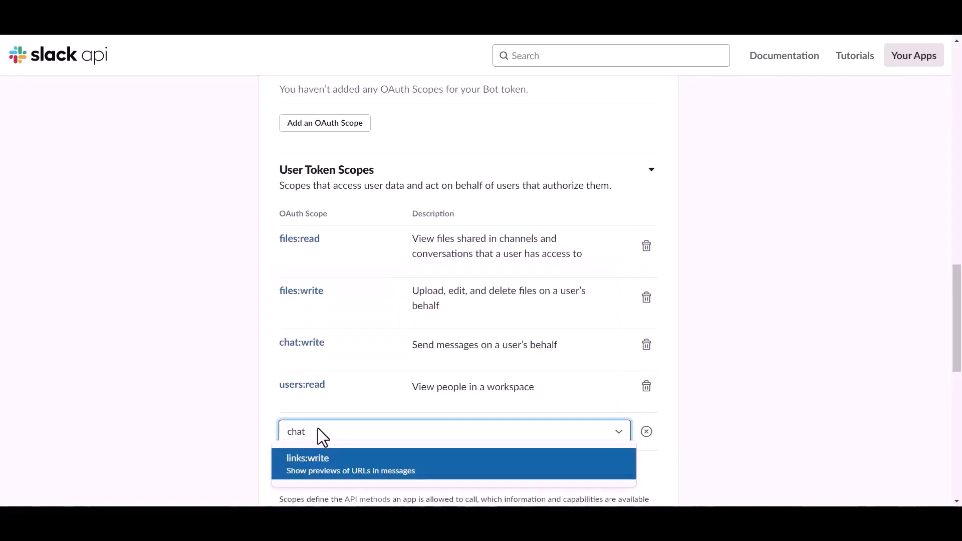
pyautogui.scroll(-2, 325, 396)
pyautogui.press('BackSpace')
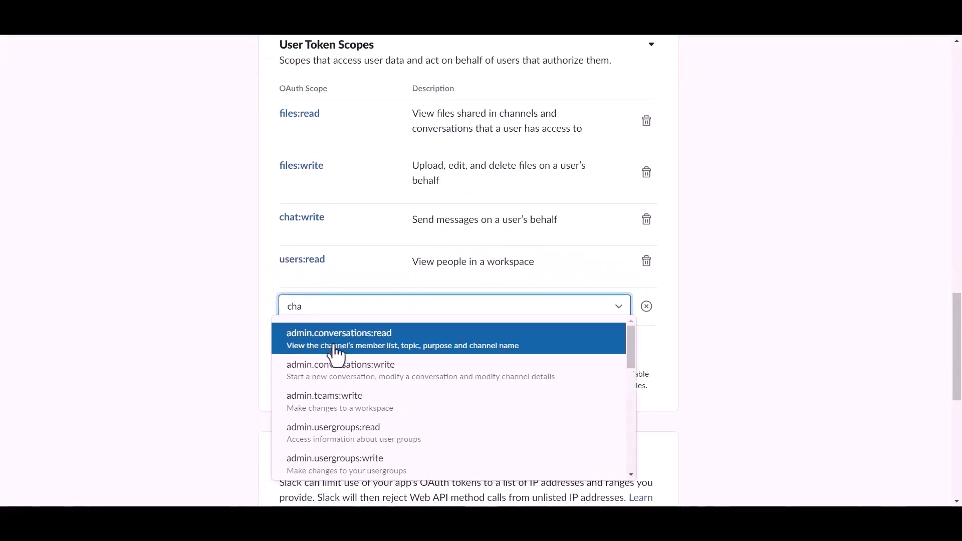
pyautogui.scroll(-5, 332, 397)
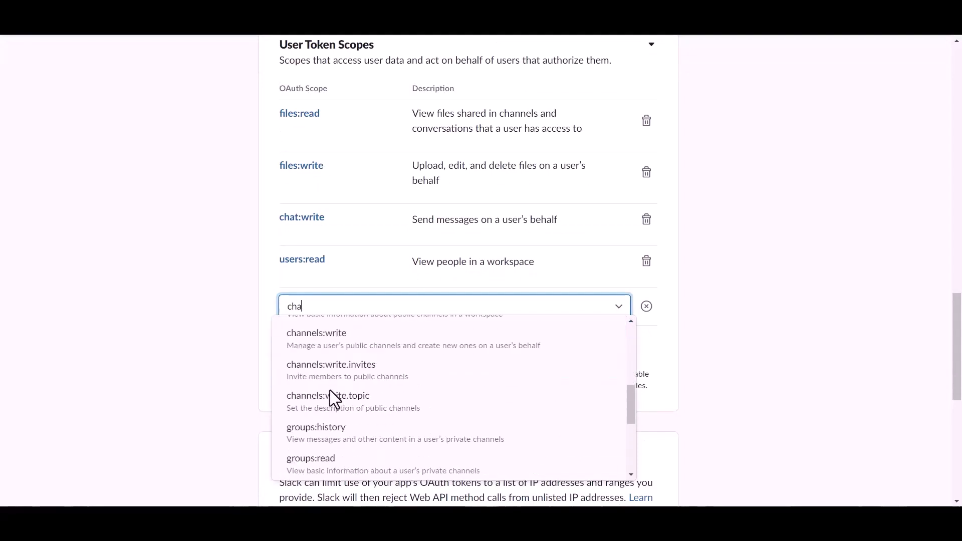
pyautogui.scroll(2, 338, 406)
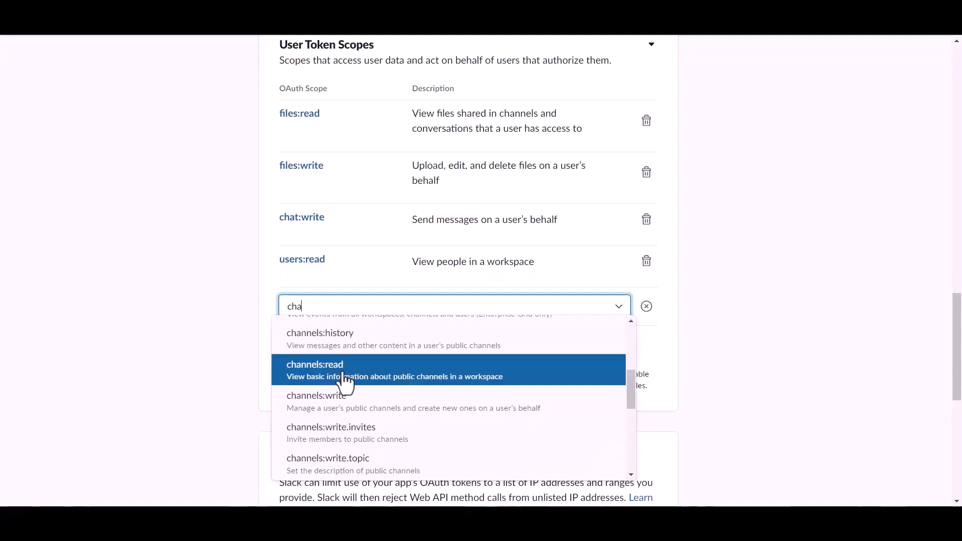
pyautogui.click(342, 376)
pyautogui.click(325, 359)
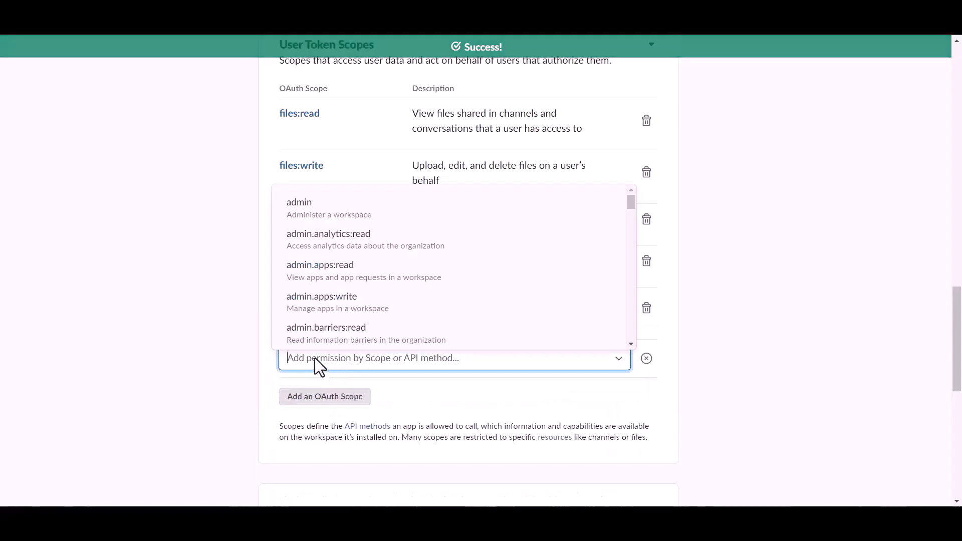
pyautogui.write('cha')
pyautogui.scroll(-2, 335, 304)
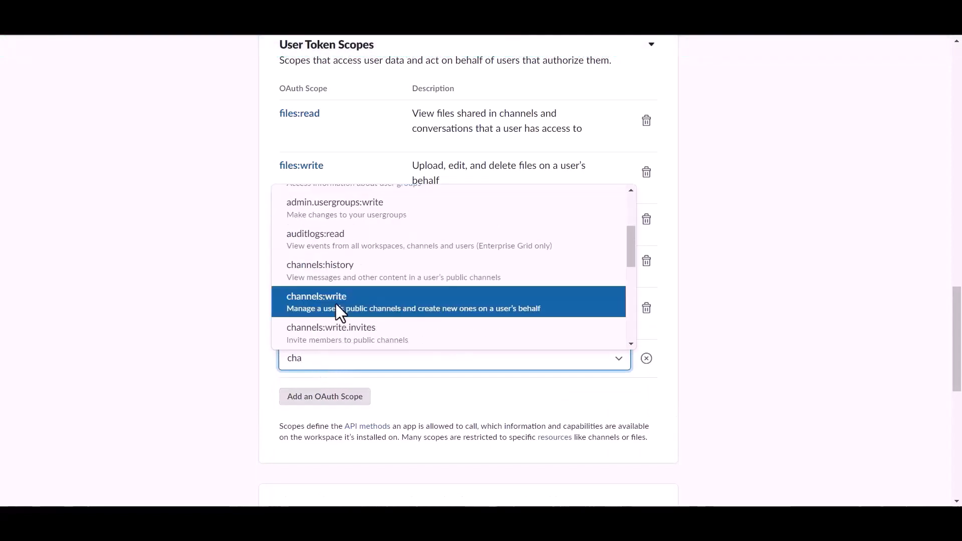
pyautogui.click(337, 310)
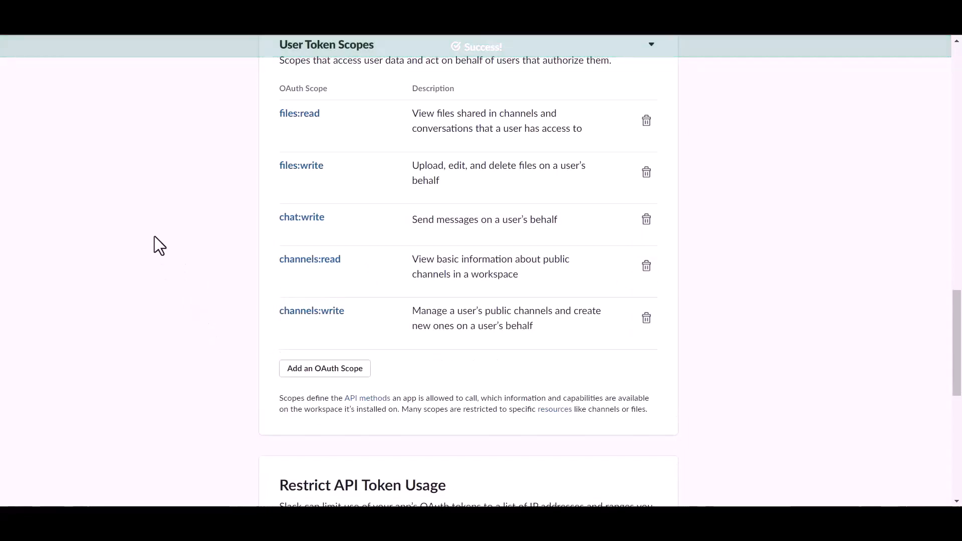
# - Install the Bit Integrations app to the Bit Apps workspace and copy the generated User OAuth Token
pyautogui.scroll(20, 379, 317)
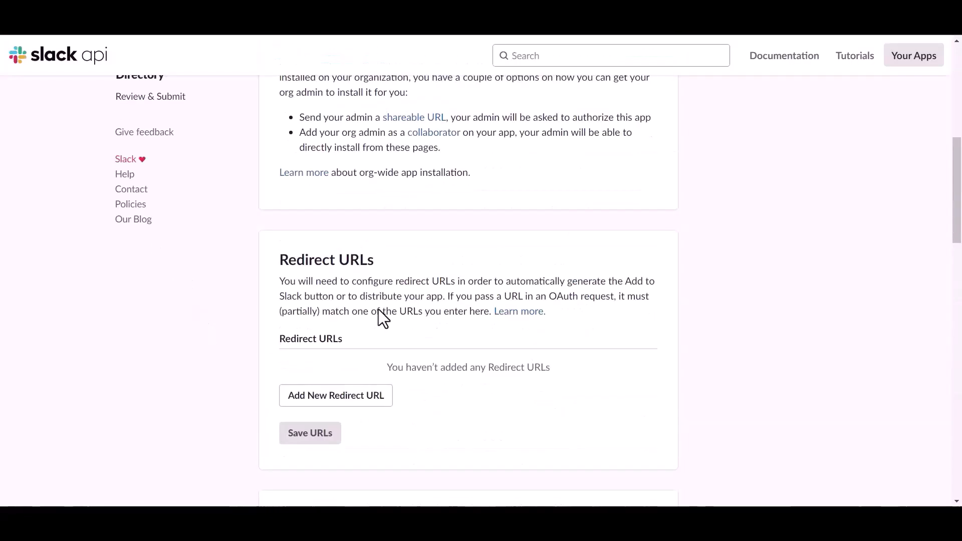
pyautogui.click(373, 427)
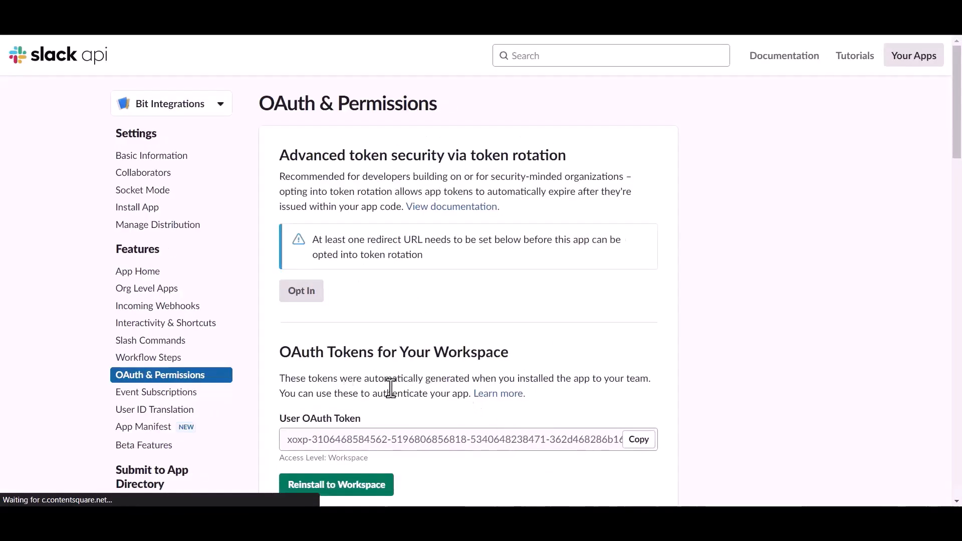
pyautogui.scroll(-1, 390, 389)
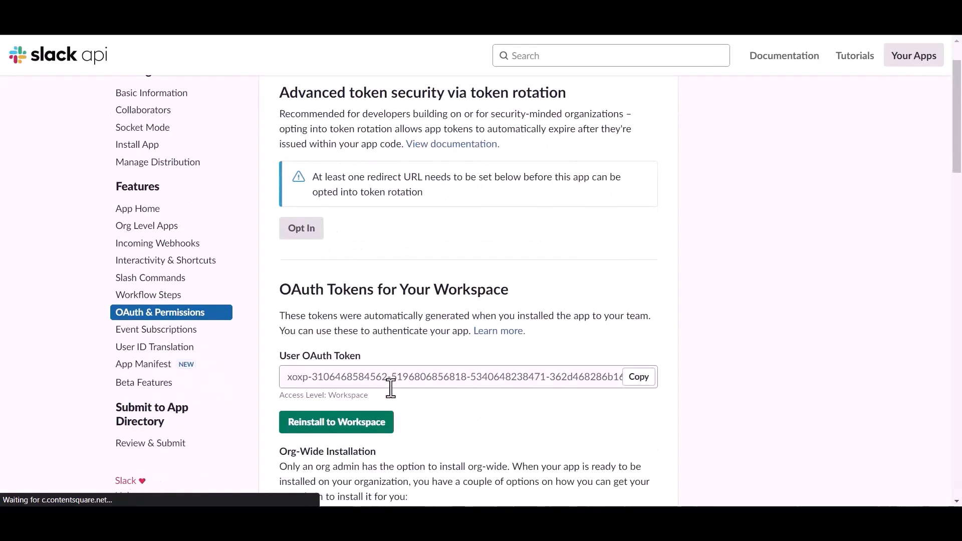
pyautogui.click(639, 378)
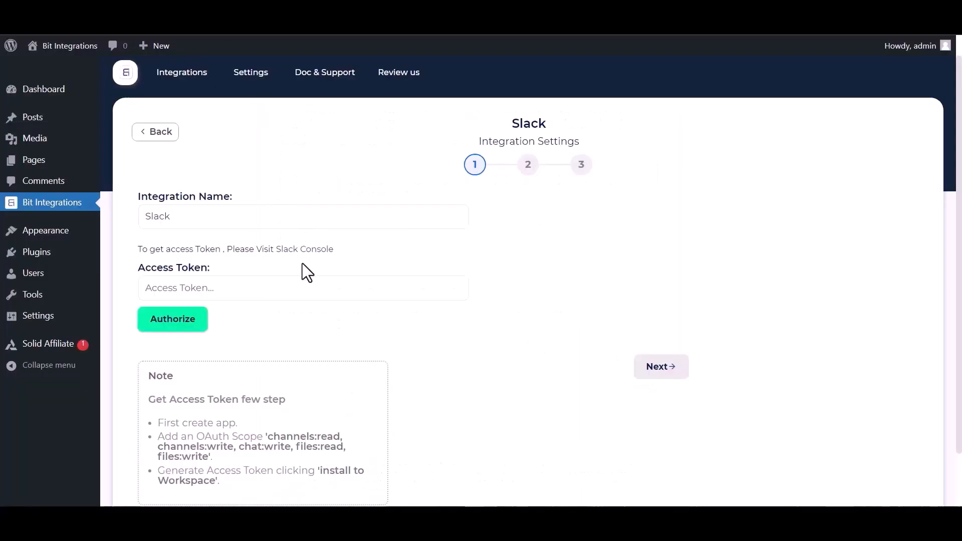
# - Paste the Slack User OAuth Token into the Access Token field and authorize the connection
pyautogui.click(259, 286)
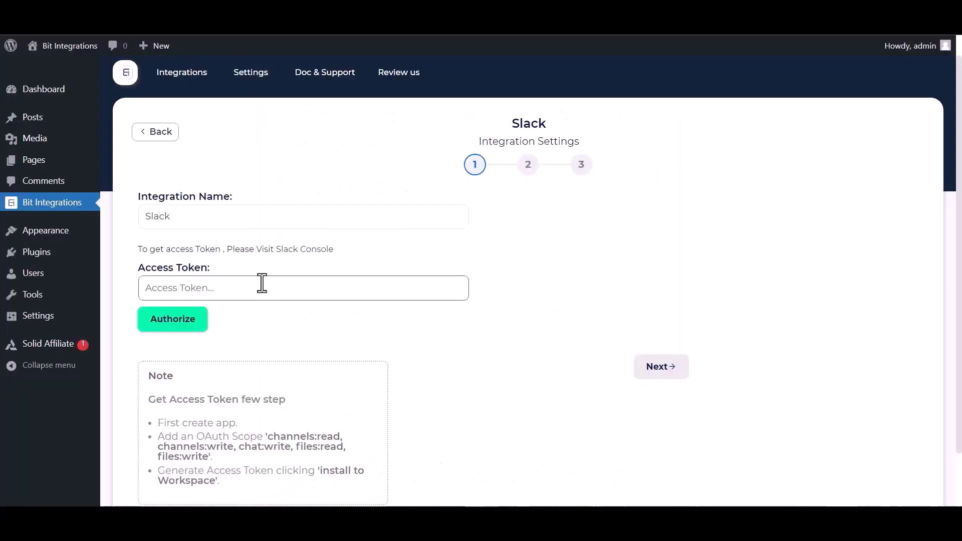
pyautogui.hotkey('ctrl', 'v')
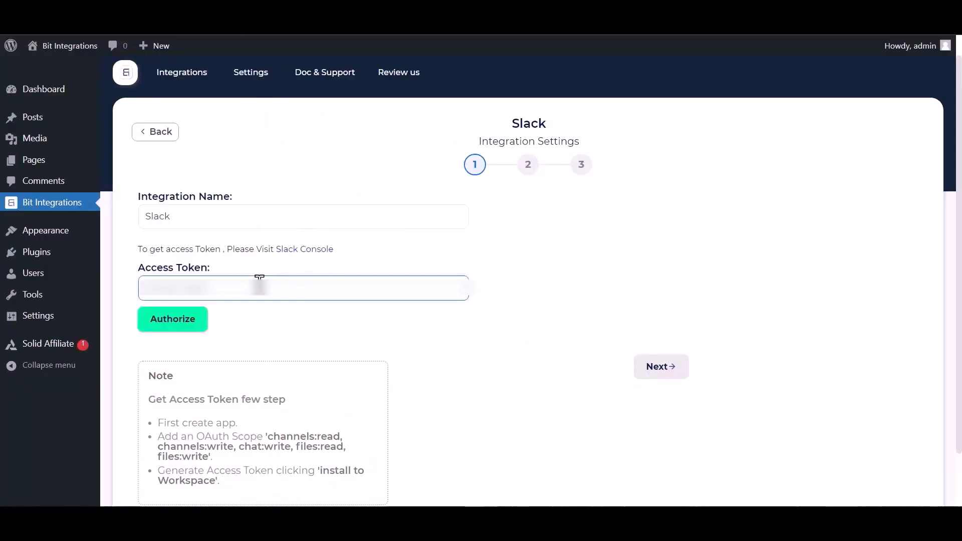
pyautogui.click(171, 324)
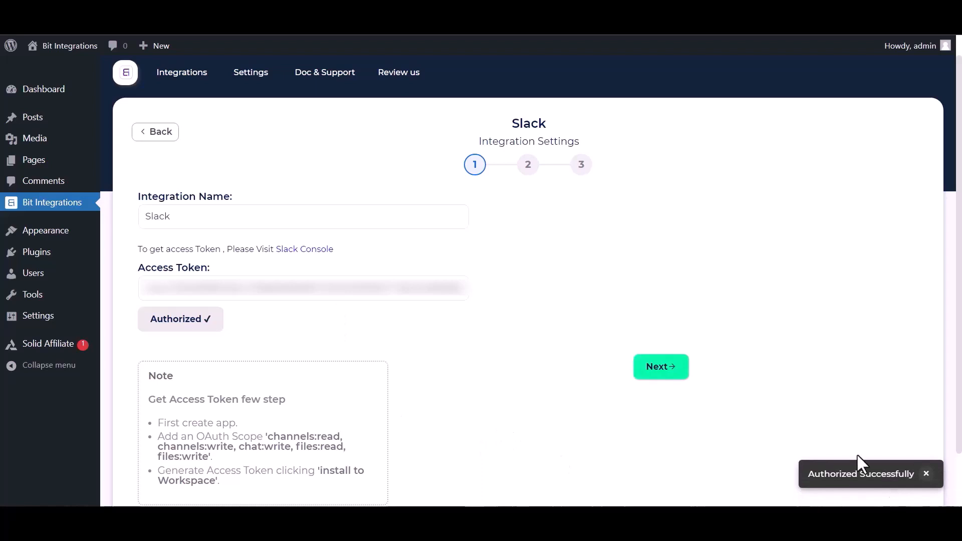
# - Post to the bit-integrations channel with First Name and Payment Email as the message
pyautogui.click(670, 375)
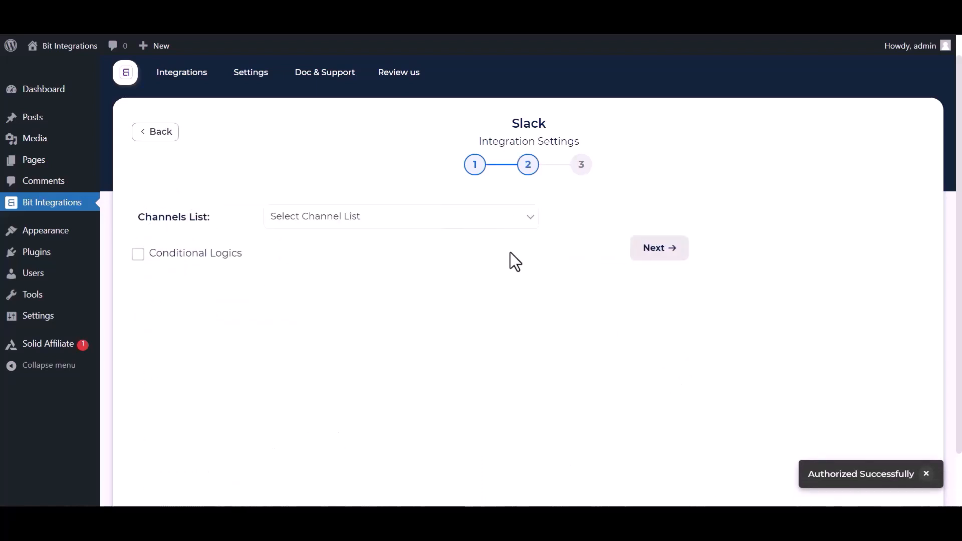
pyautogui.click(342, 224)
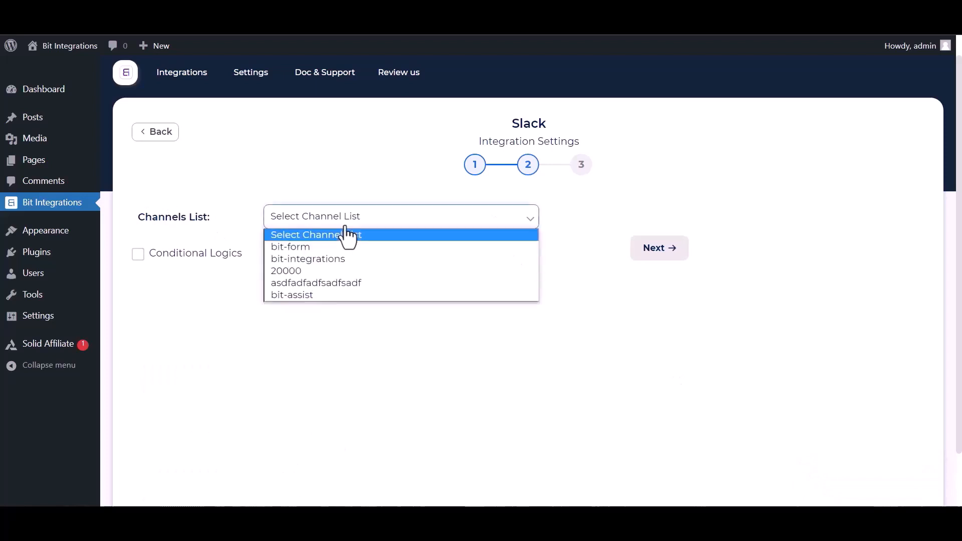
pyautogui.click(313, 257)
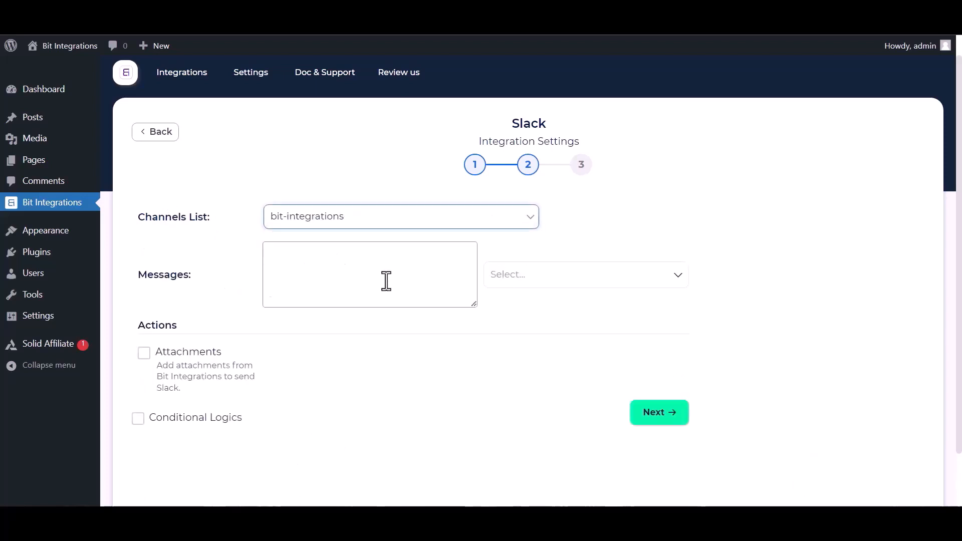
pyautogui.click(575, 281)
pyautogui.click(533, 327)
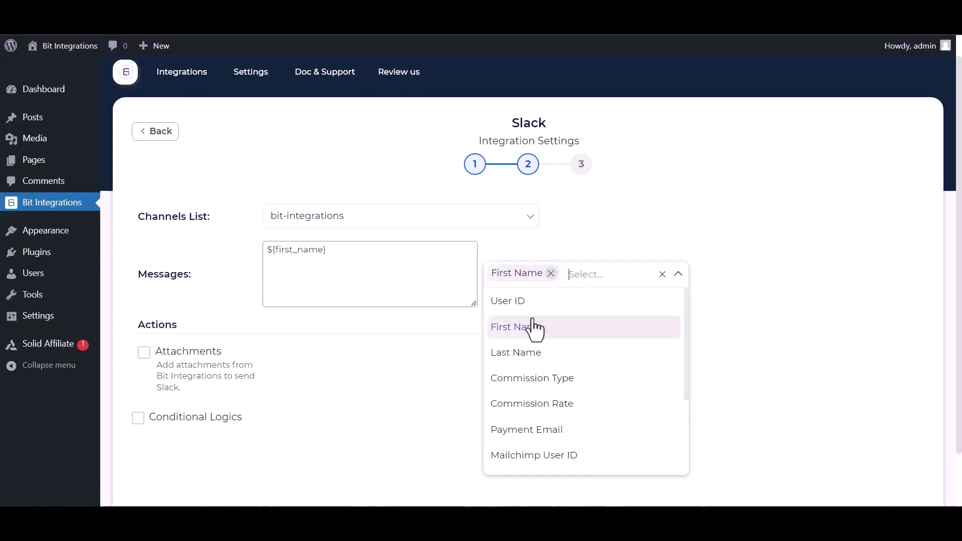
pyautogui.click(526, 433)
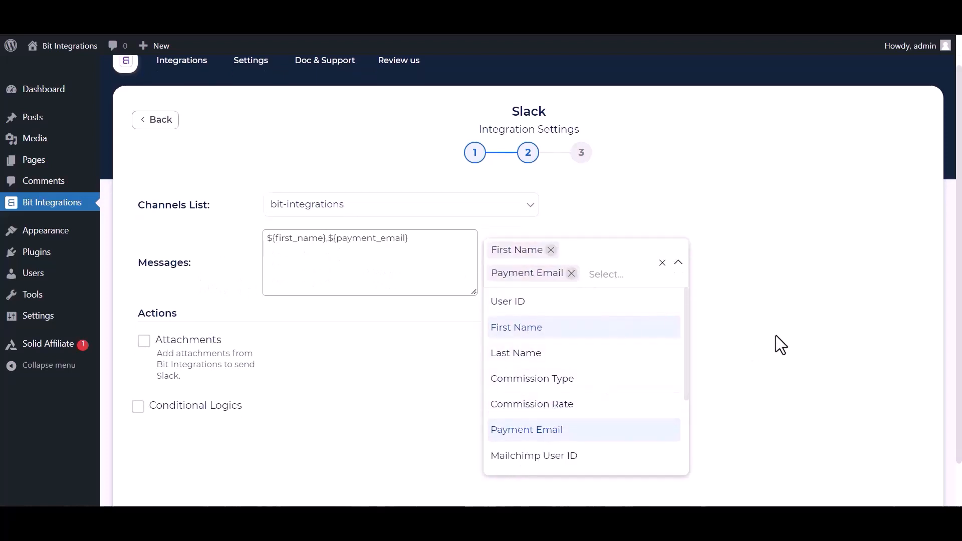
pyautogui.click(743, 343)
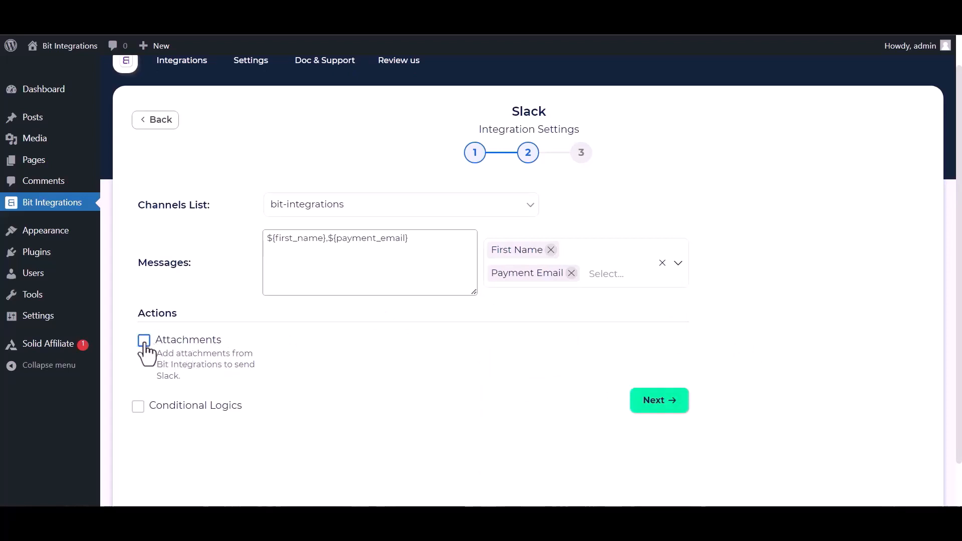
# - Leave Conditional Logics off and finish the integration setup
pyautogui.click(138, 407)
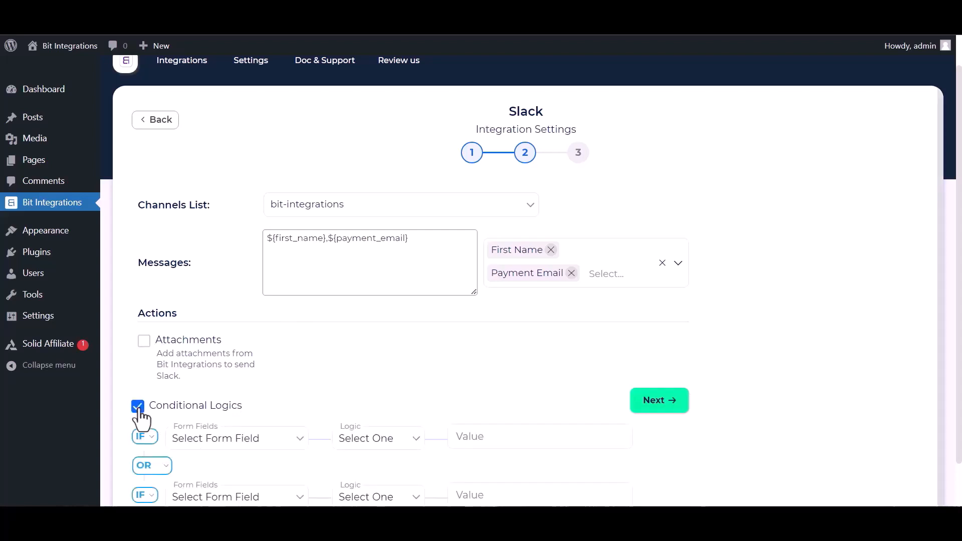
pyautogui.click(138, 407)
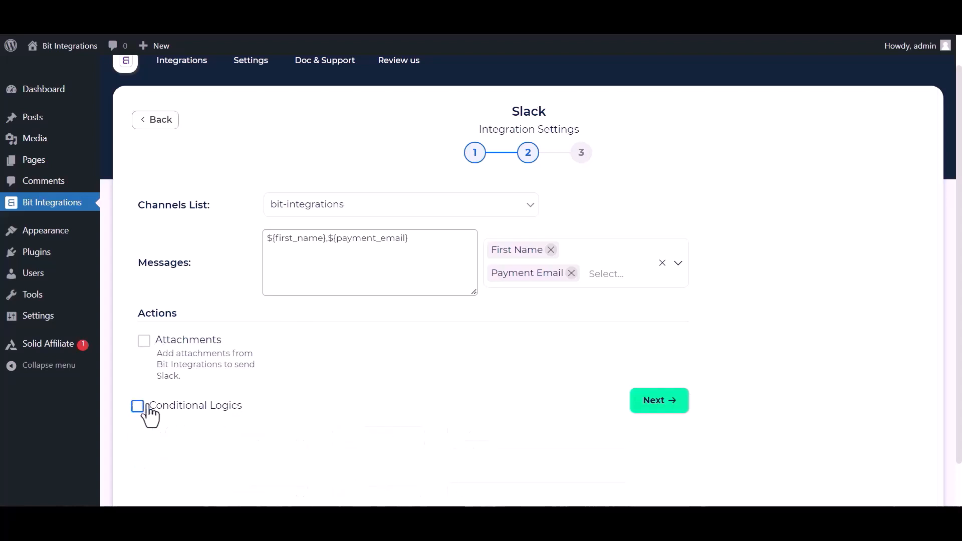
pyautogui.click(672, 403)
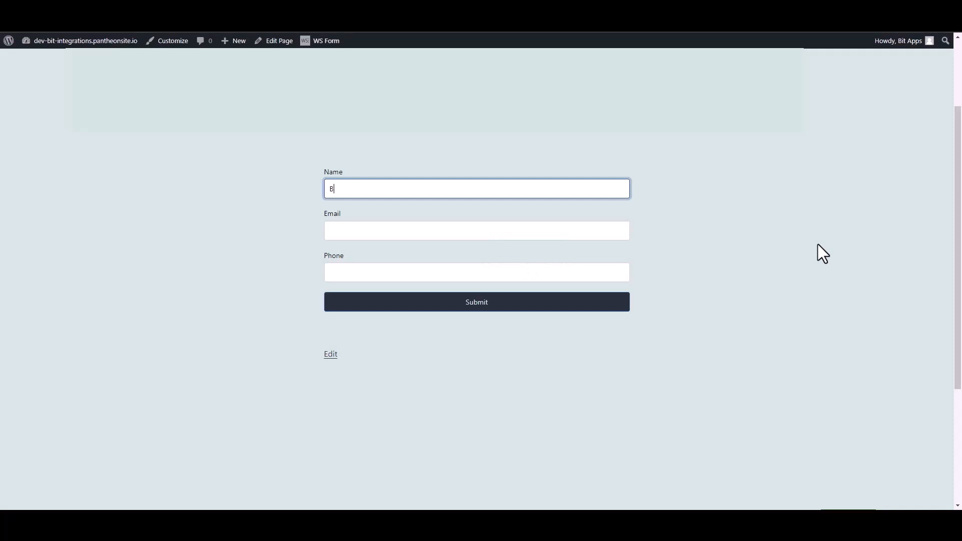
# - Submit the Contact Form with name 'Bit Integ', an e-mail and a phone number, then check the Slack message
pyautogui.write('Bit Integrations')
pyautogui.click(620, 229)
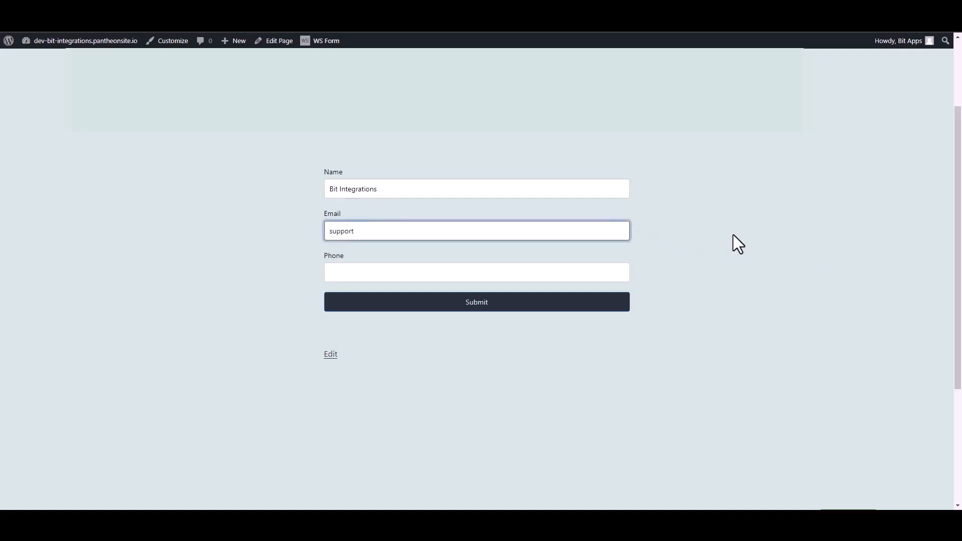
pyautogui.press('Tab')
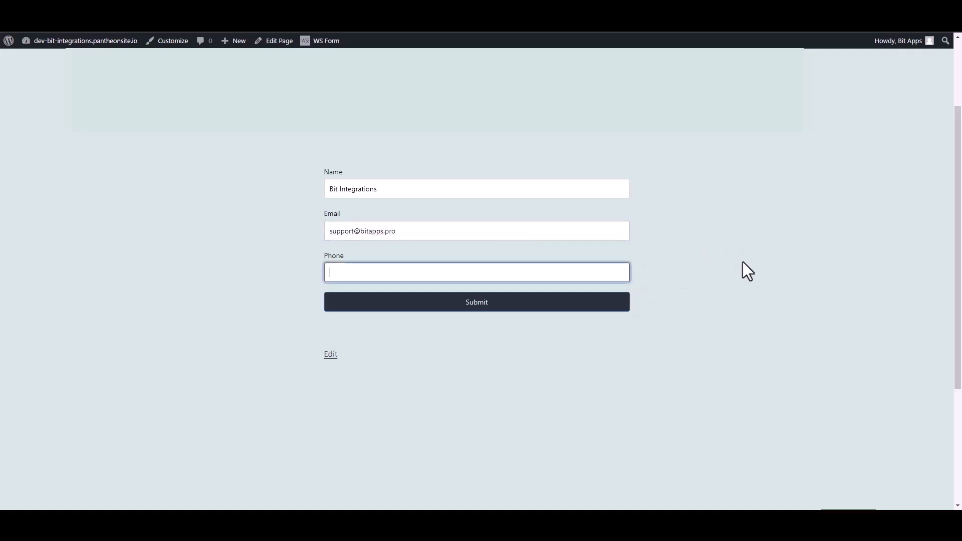
pyautogui.write('444555666')
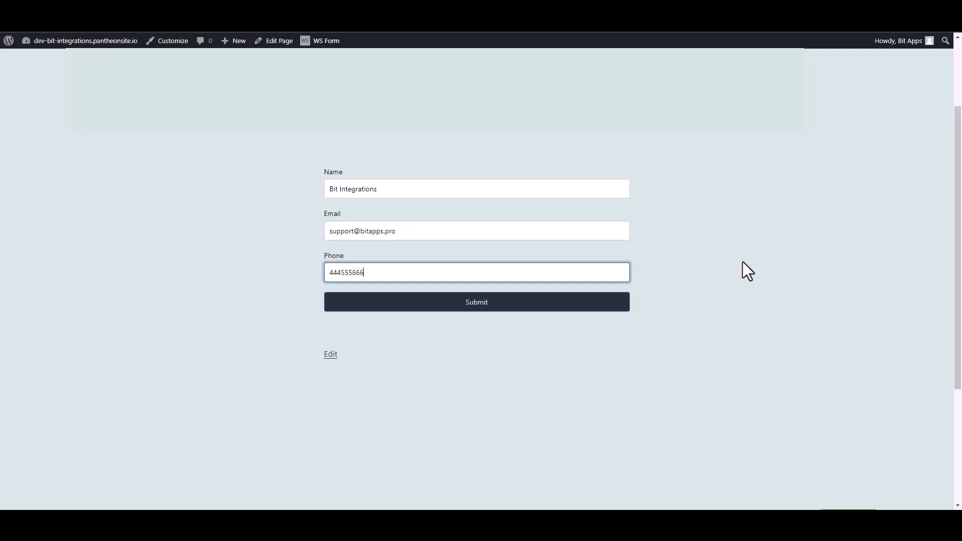
pyautogui.click(623, 305)
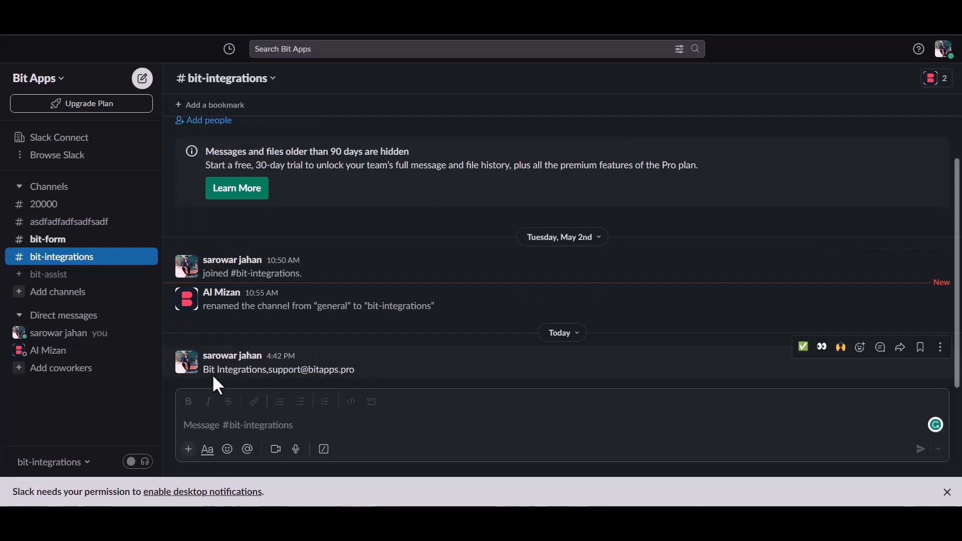
pyautogui.moveTo(210, 369); pyautogui.dragTo(356, 371)
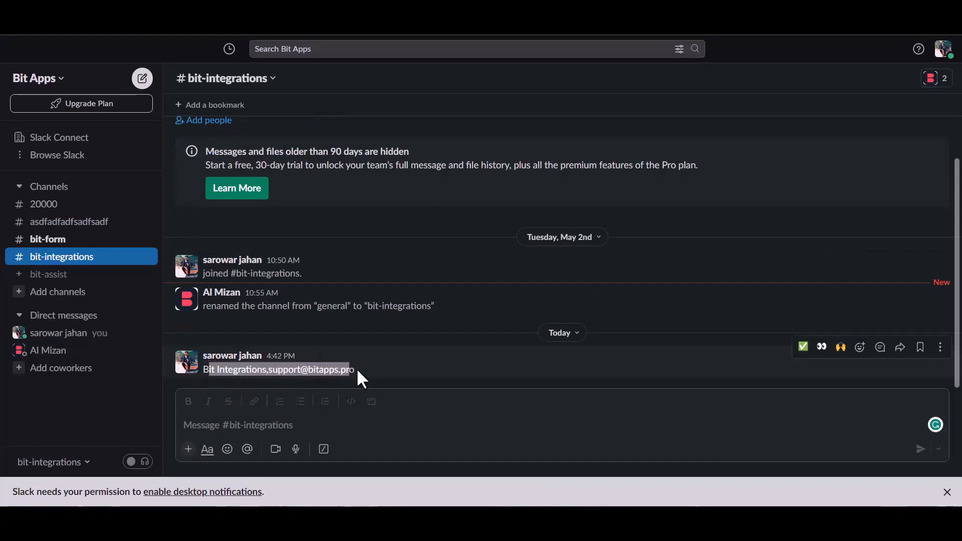
pyautogui.click(377, 368)
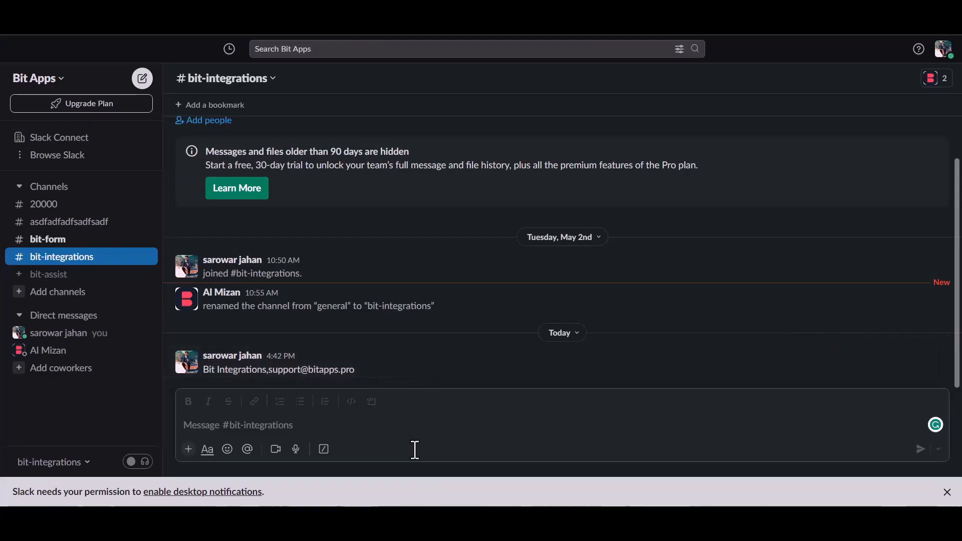